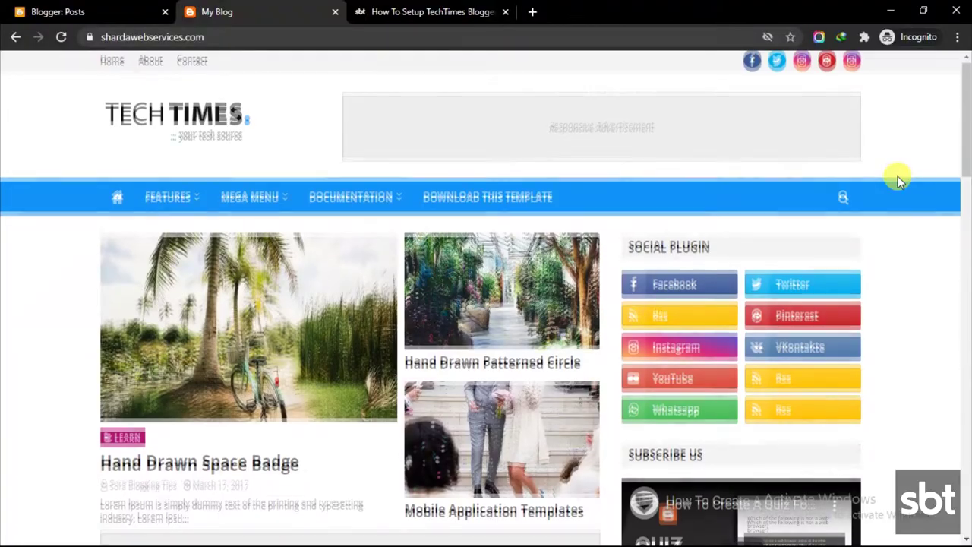
Look over the live blog's homepage from the header to the footer.
scroll(897, 190, down, 15)
scroll(896, 212, down, 10)
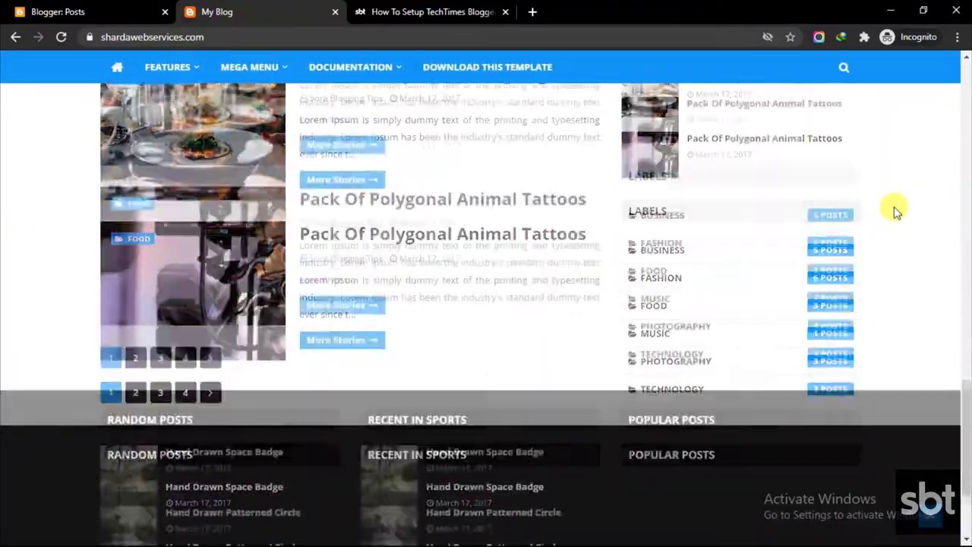
scroll(897, 212, up, 10)
scroll(897, 213, up, 5)
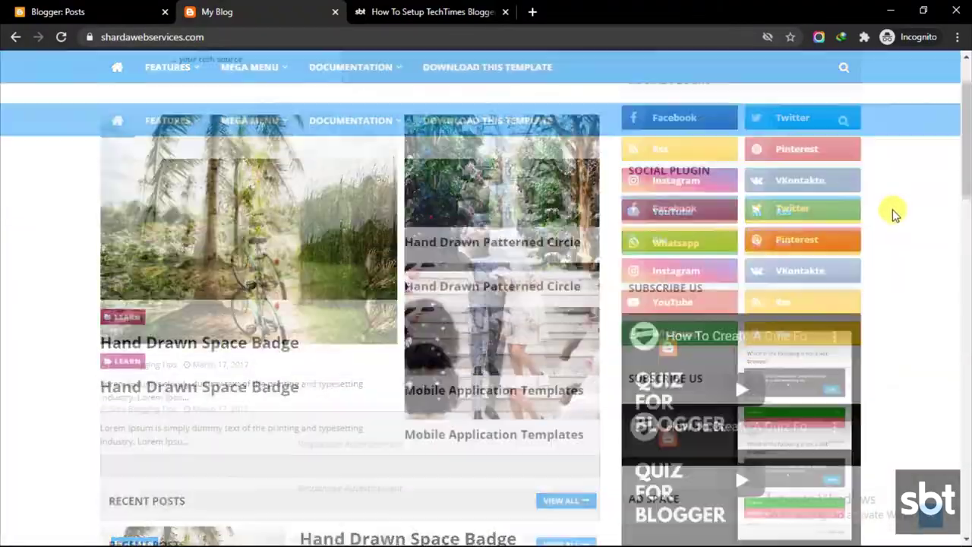
Open the TechTimes Blogger template setup guide and read its Top Navigation / Footer Menu instructions.
click(429, 12)
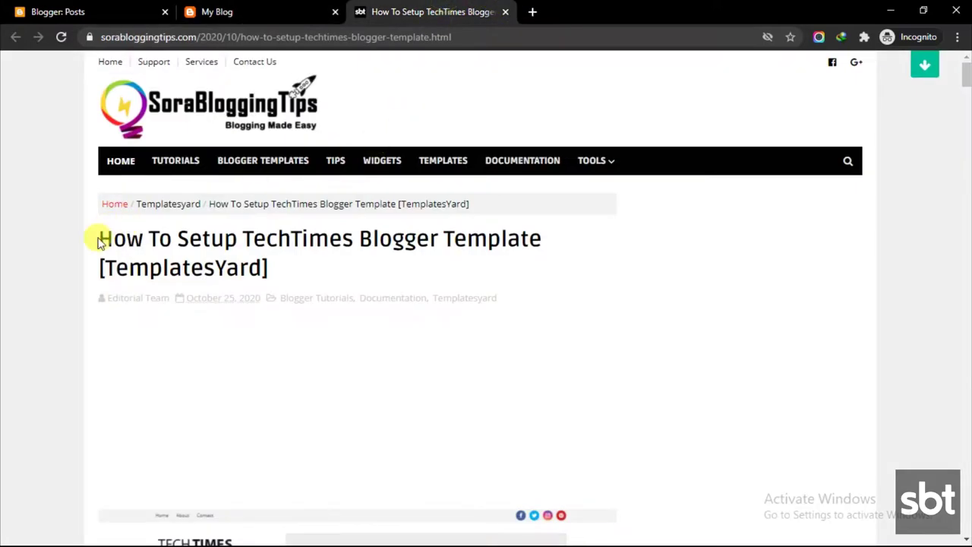
drag(100, 236, 237, 266)
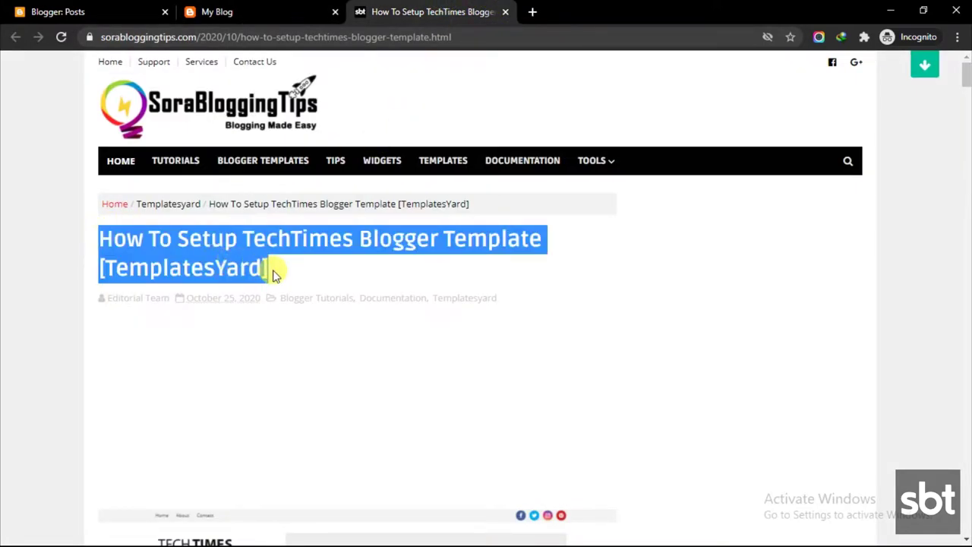
click(228, 258)
scroll(232, 262, down, 3)
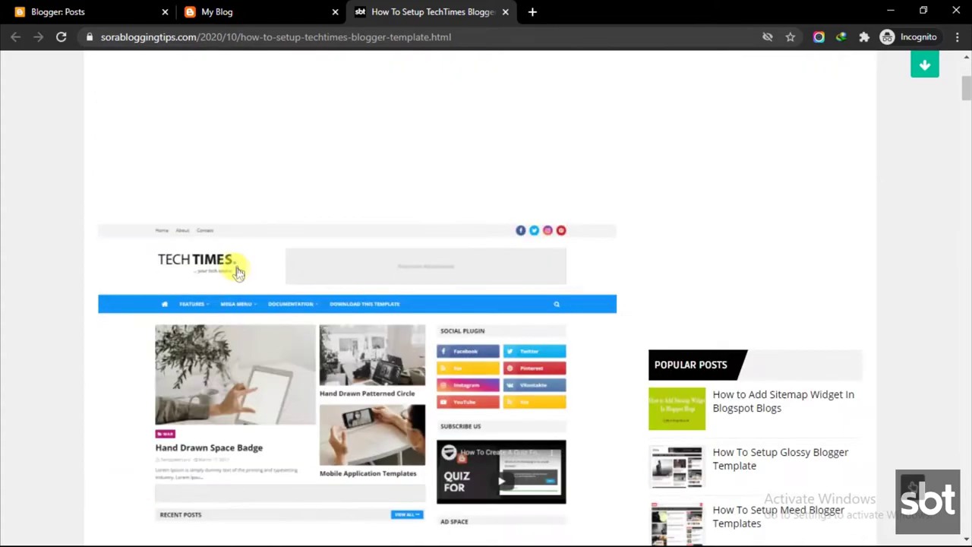
scroll(271, 345, down, 6)
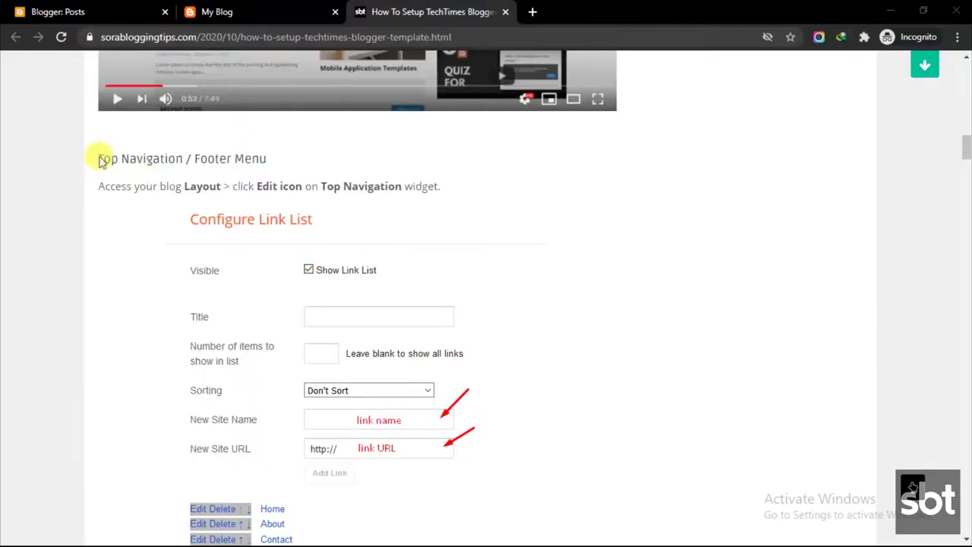
drag(140, 155, 278, 164)
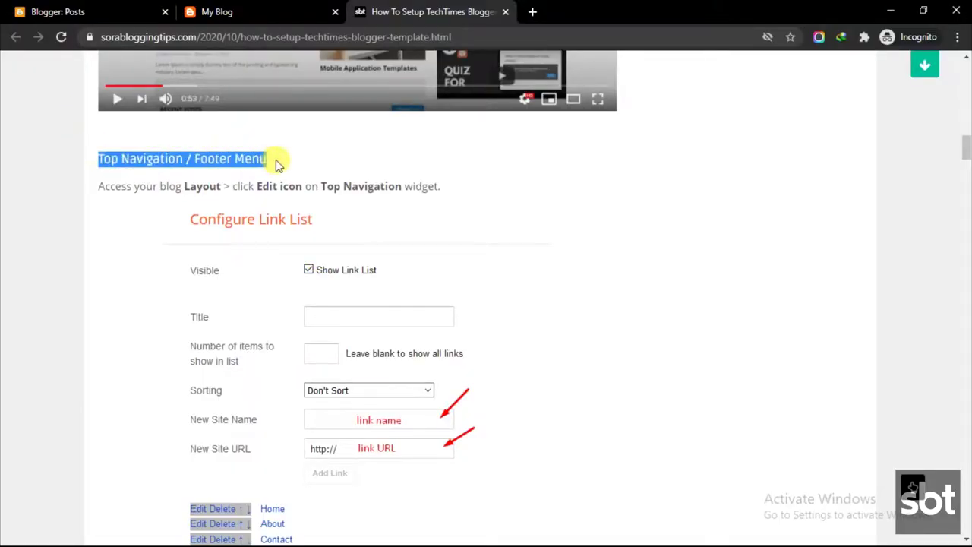
click(224, 161)
drag(98, 183, 448, 187)
click(319, 275)
scroll(319, 274, down, 1)
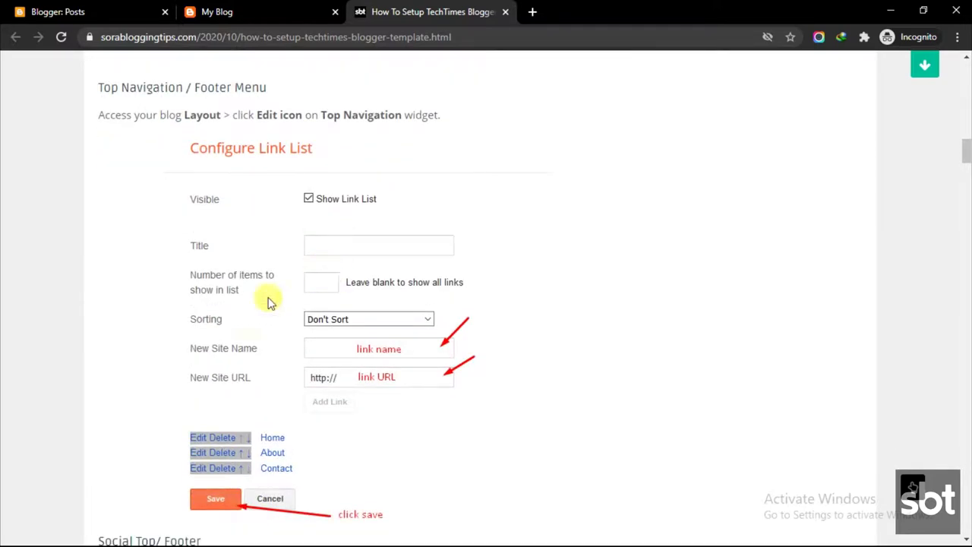
Go to the blog's layout in Blogger and open the Top Navigation Link List gadget for editing.
click(17, 10)
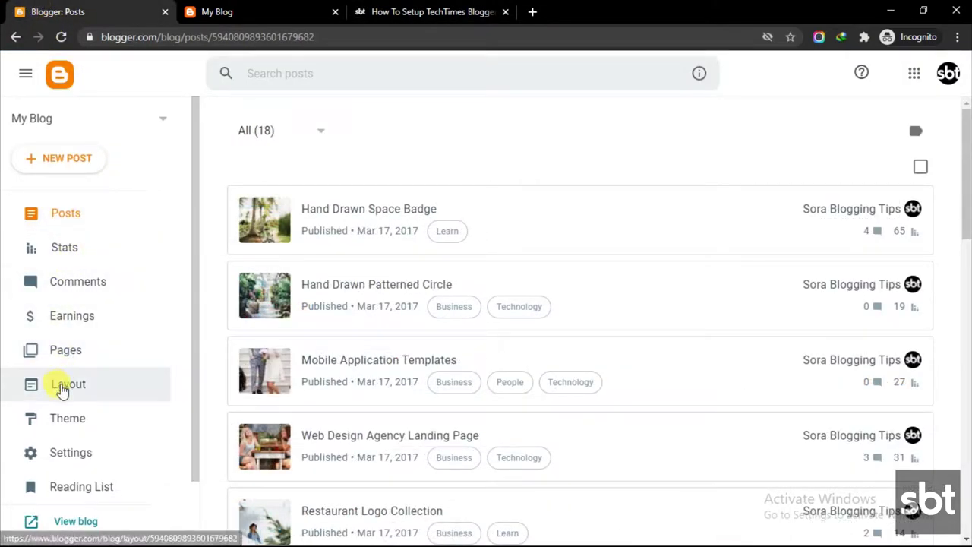
click(63, 386)
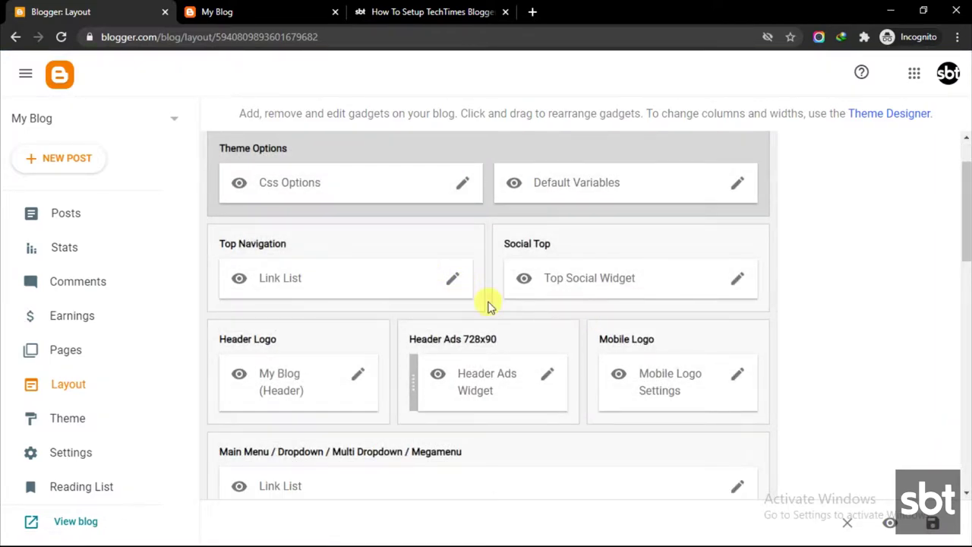
click(452, 280)
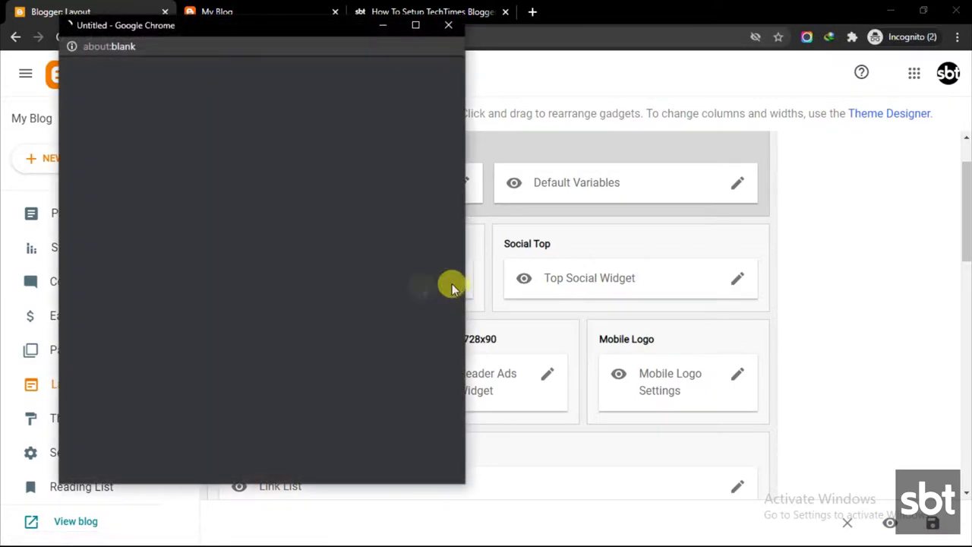
scroll(190, 349, down, 1)
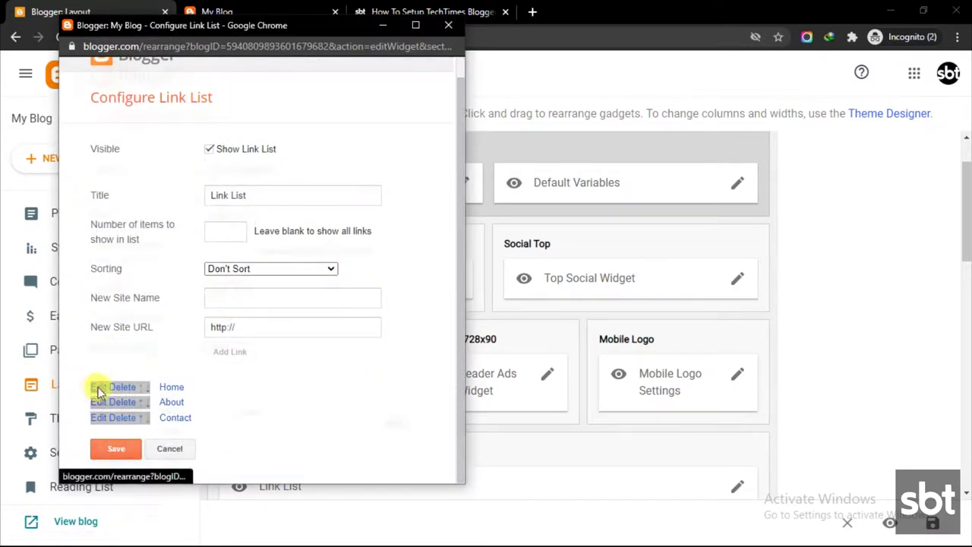
Open the Home link entry for editing and save that entry.
click(96, 390)
scroll(228, 403, down, 1)
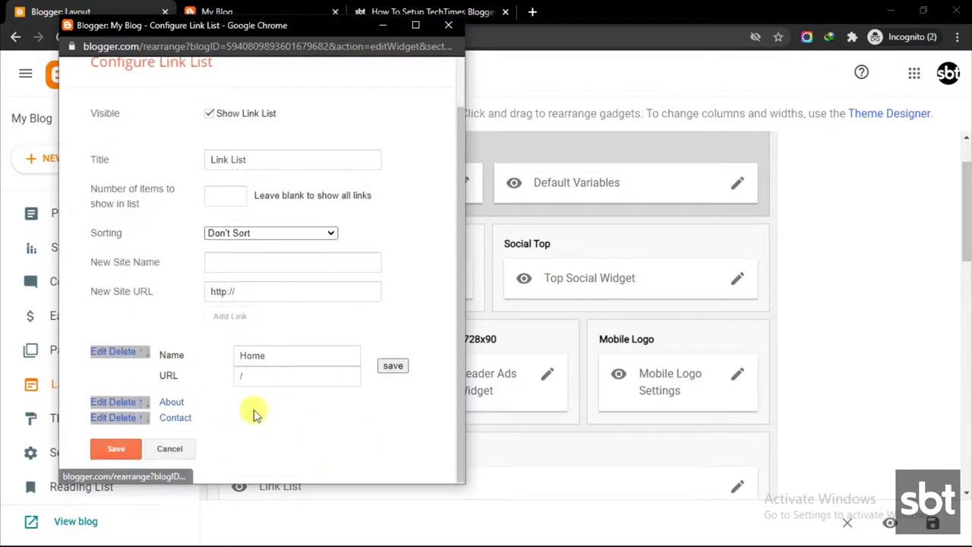
click(393, 366)
Open the Contact link entry with its URL for editing, save the entry, and save the whole link list.
click(97, 417)
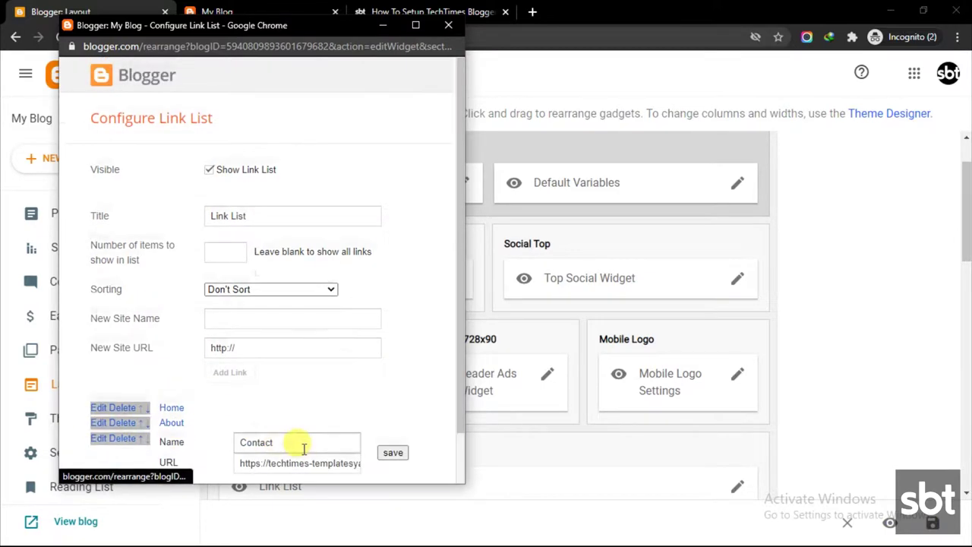
scroll(258, 403, down, 1)
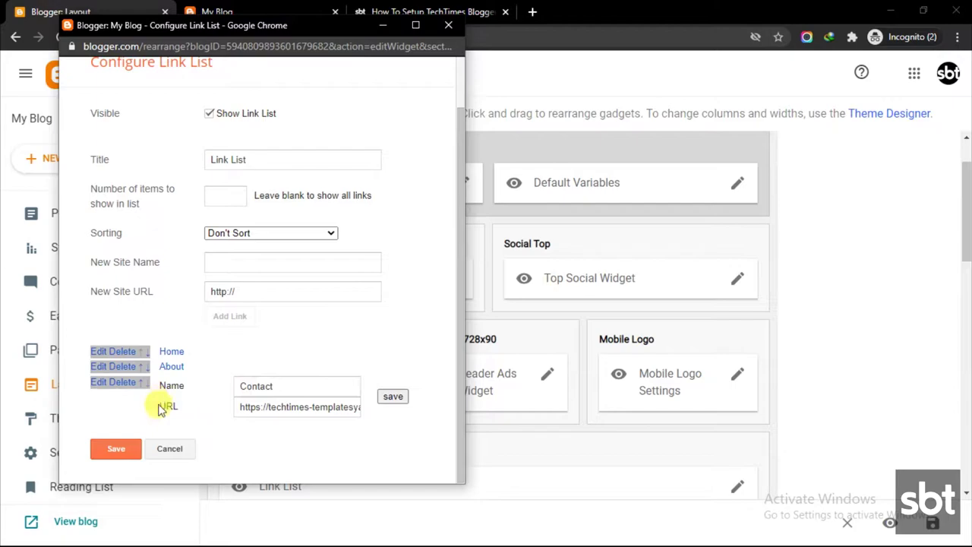
drag(160, 409, 243, 404)
click(243, 406)
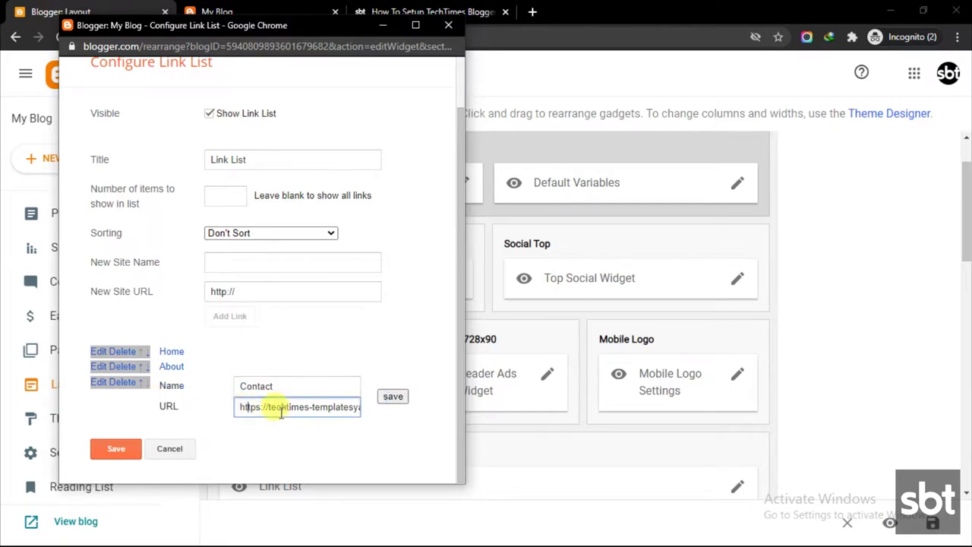
click(393, 396)
click(116, 451)
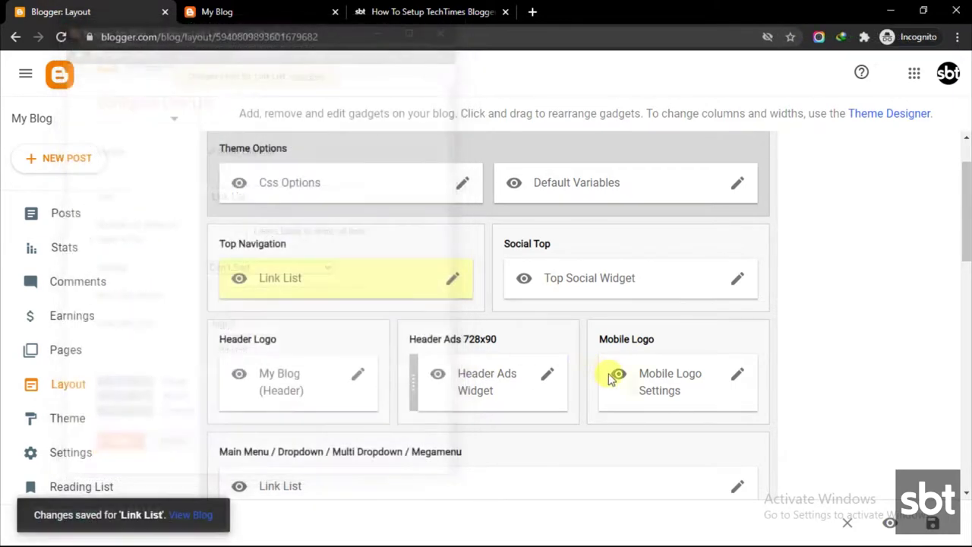
Locate the Menu Footer widget in the layout and check the footer menu on the live blog.
scroll(615, 373, down, 10)
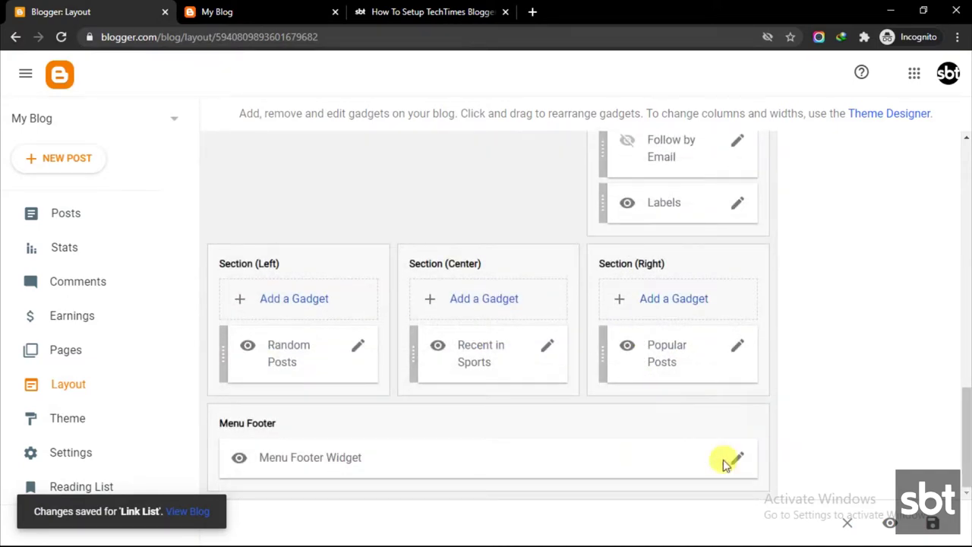
click(250, 9)
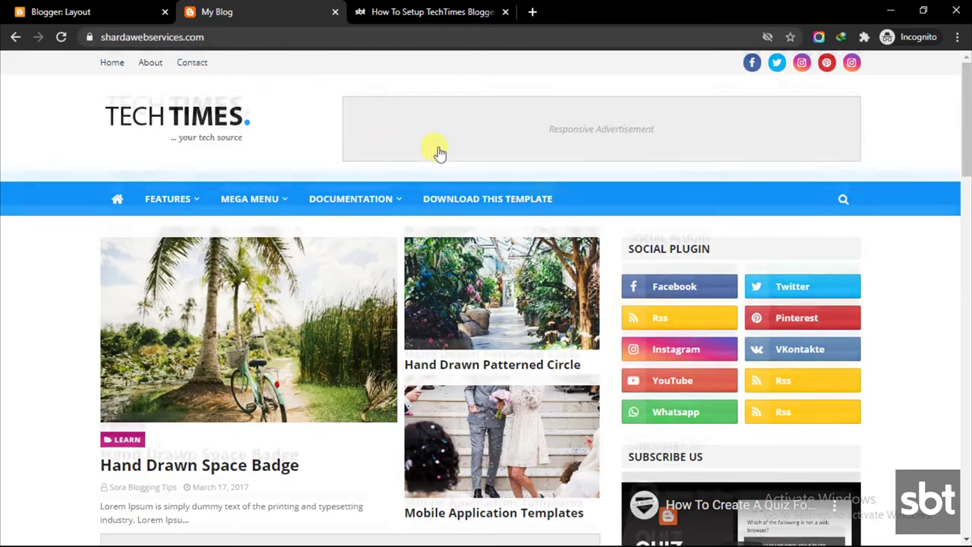
scroll(678, 270, down, 15)
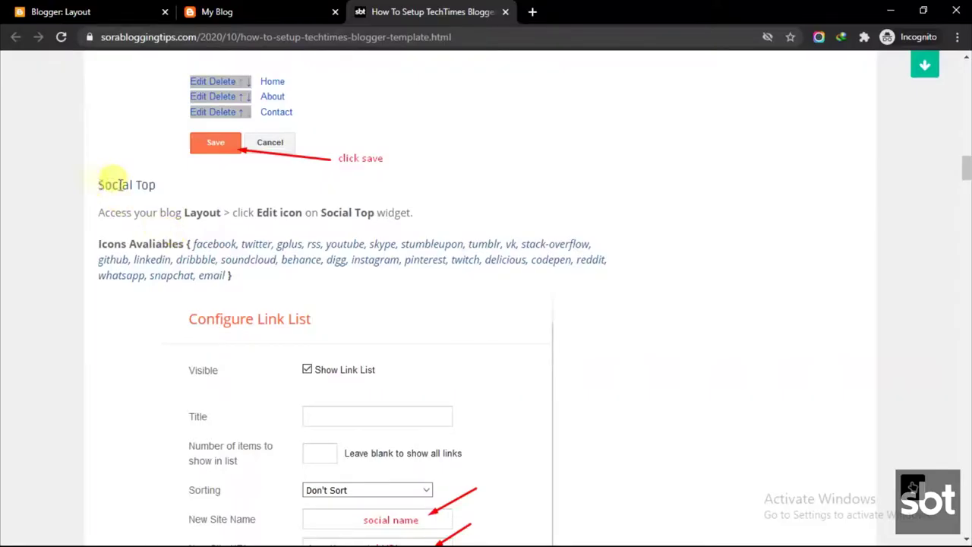
Read the setup guide's Social Top section, including the available icon names and the example link list.
triple_click(120, 185)
drag(98, 212, 413, 211)
click(129, 242)
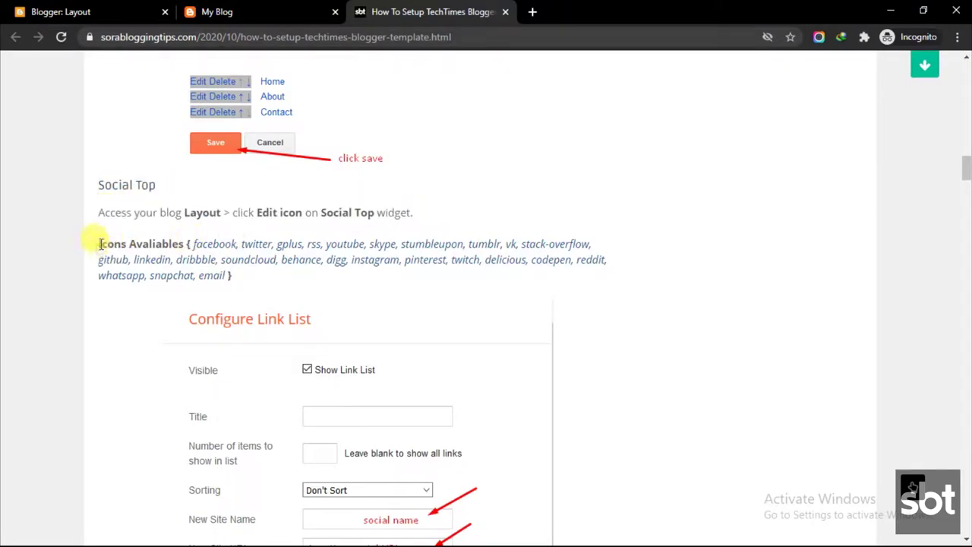
drag(98, 243, 218, 276)
click(209, 258)
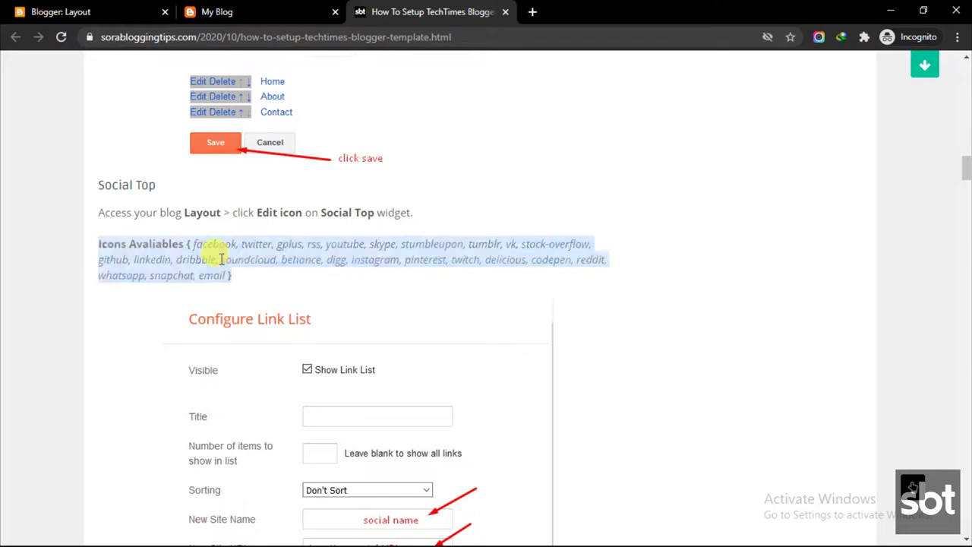
scroll(224, 268, down, 2)
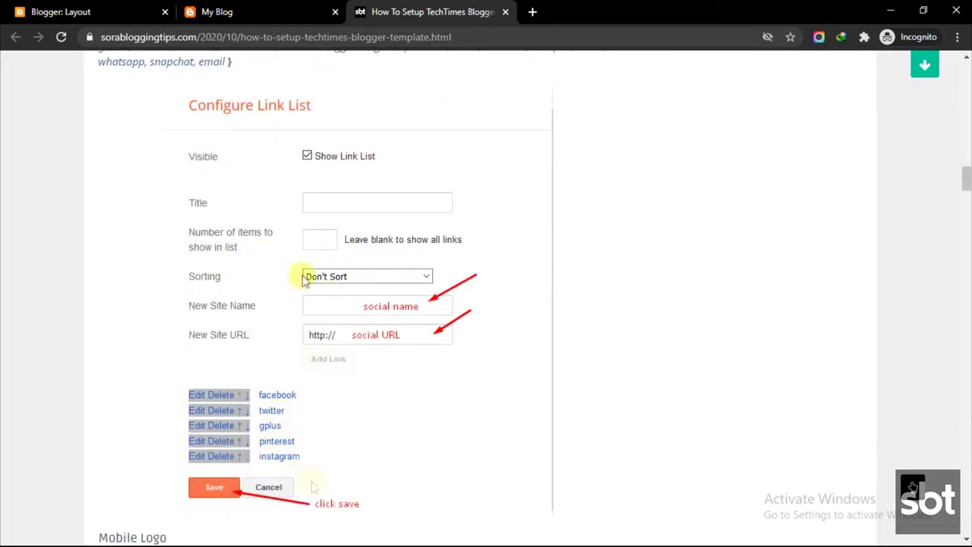
Return to the Blogger layout and open the Top Social Widget under Social Top for editing.
click(73, 11)
scroll(732, 308, up, 10)
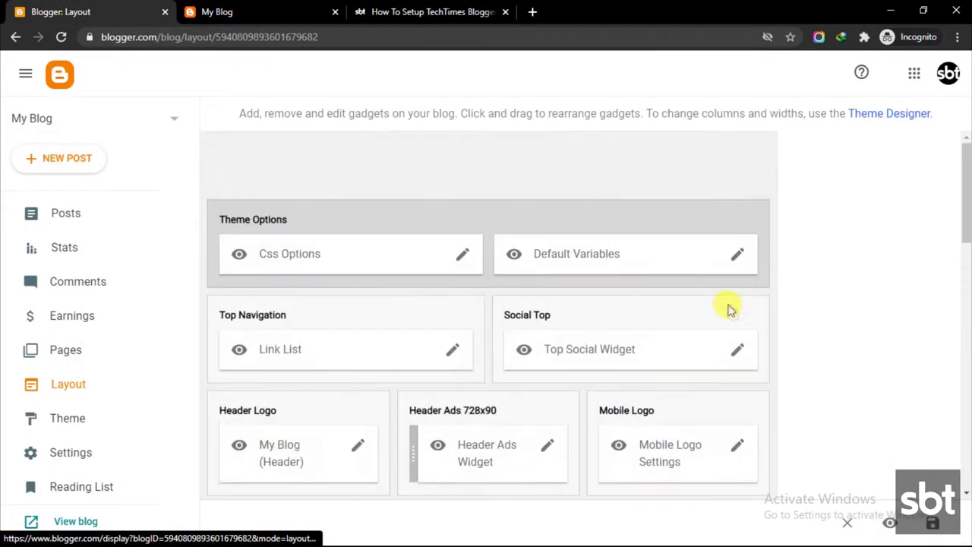
click(736, 351)
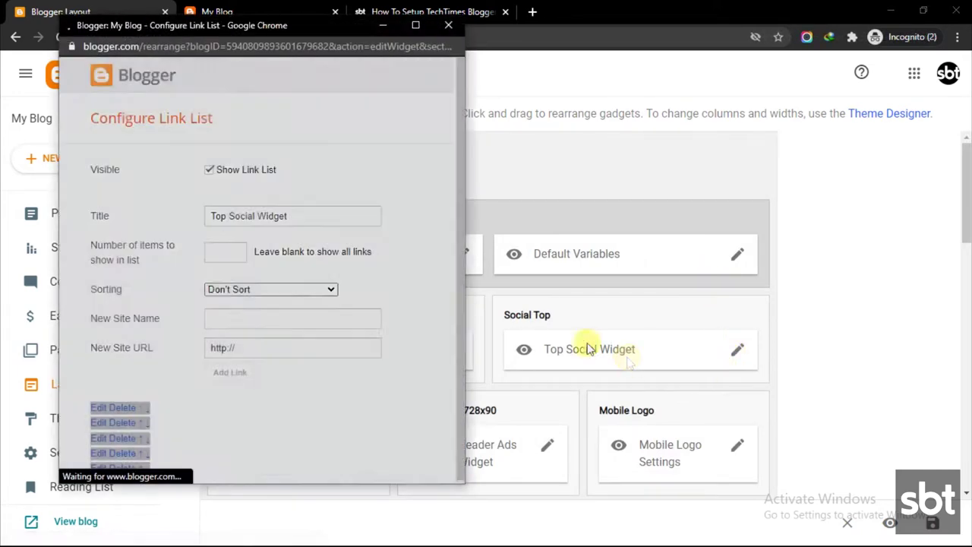
scroll(159, 348, down, 1)
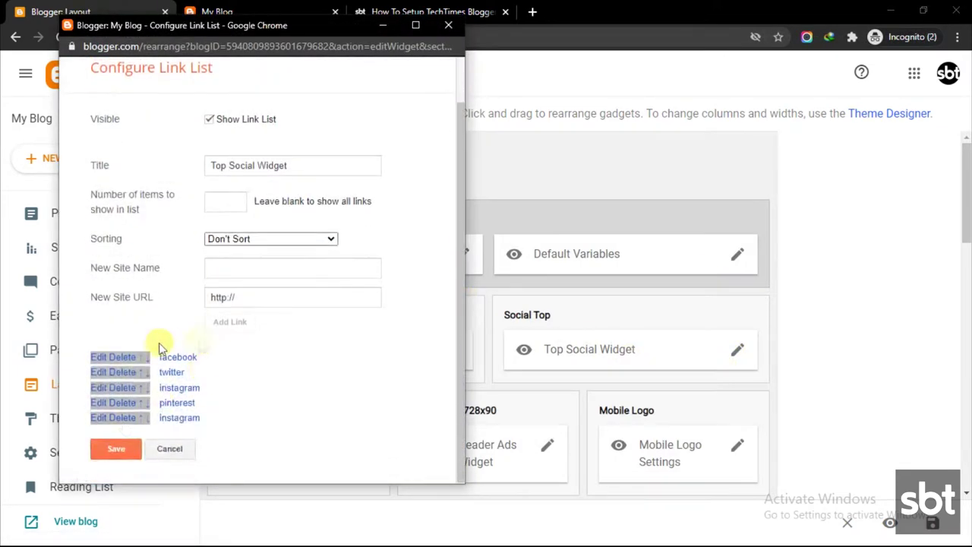
Open the facebook link's name and URL for editing, save the entry, and save the Top Social Widget.
click(91, 357)
double_click(243, 411)
click(281, 433)
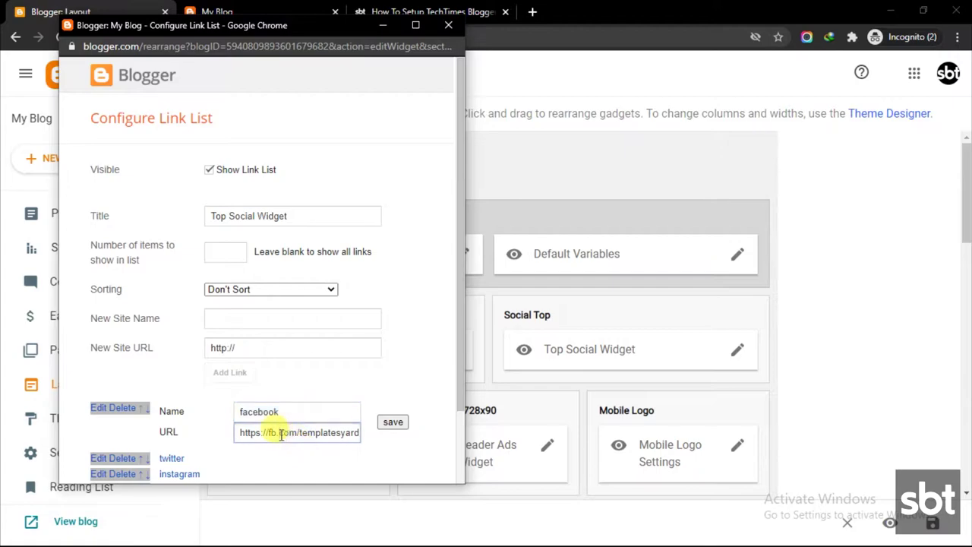
click(393, 422)
scroll(155, 428, down, 1)
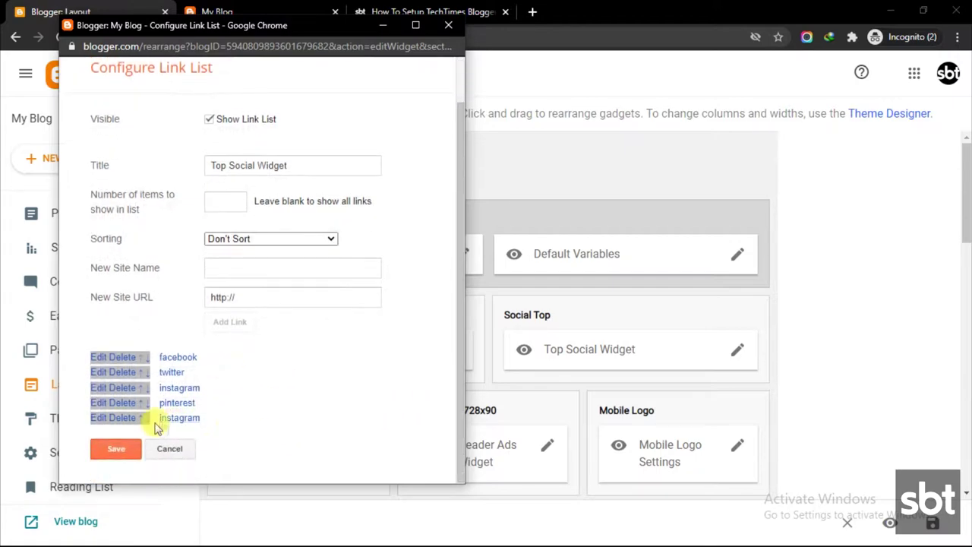
click(112, 448)
Check the social icons in the live blog's top bar.
click(228, 12)
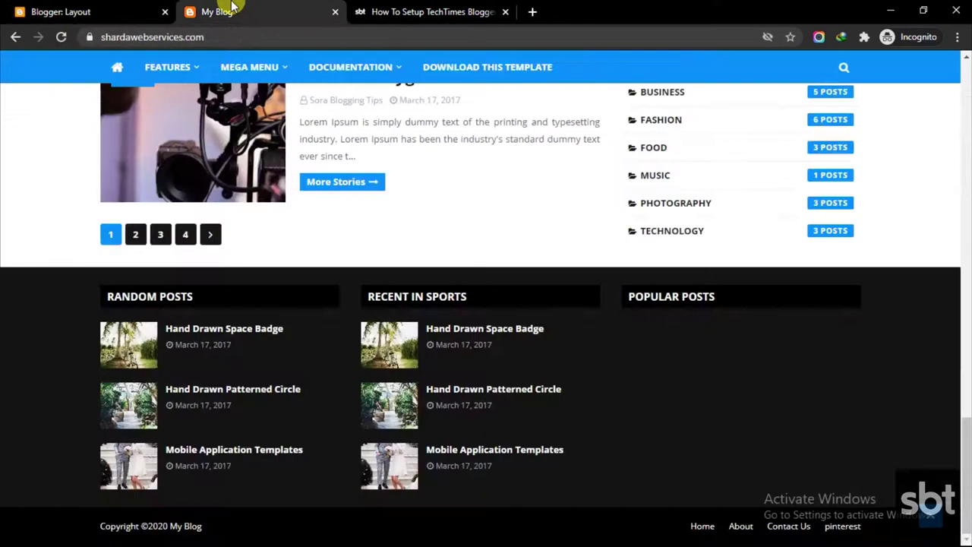
scroll(351, 137, up, 15)
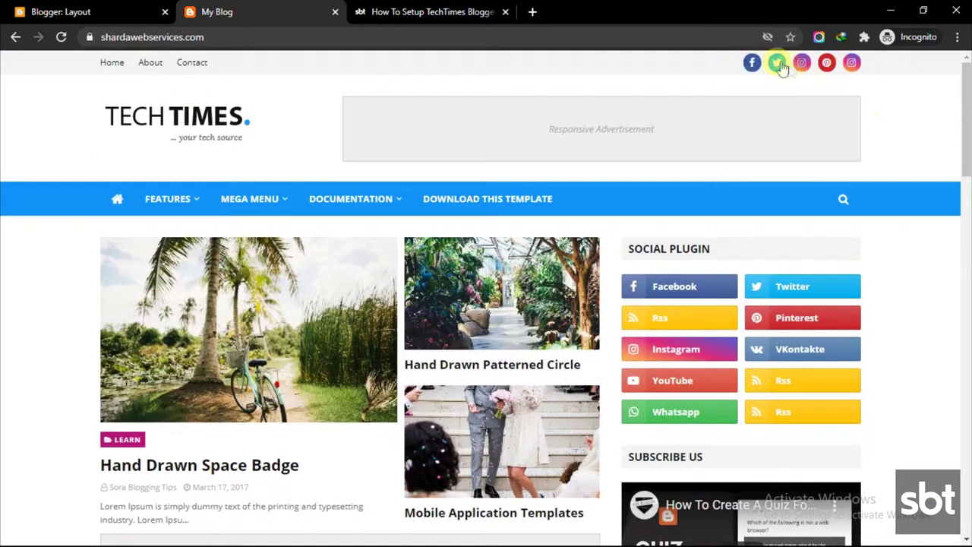
click(72, 11)
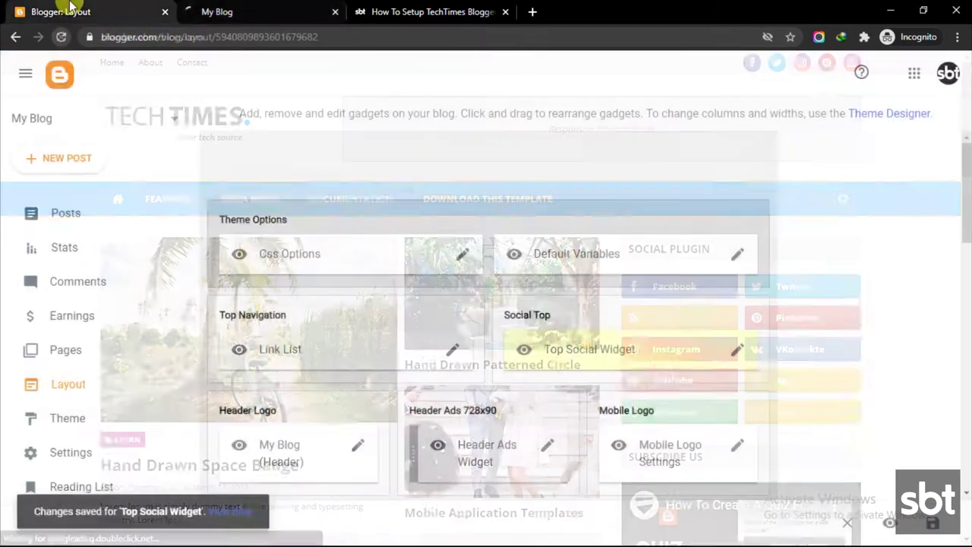
click(221, 9)
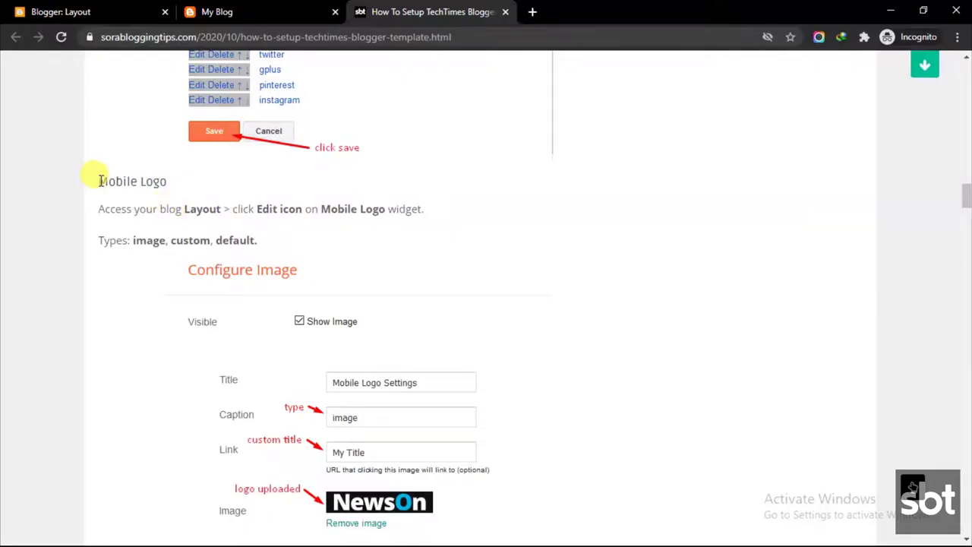
Read the setup guide's Mobile Logo instructions and its list of logo types.
drag(100, 181, 171, 186)
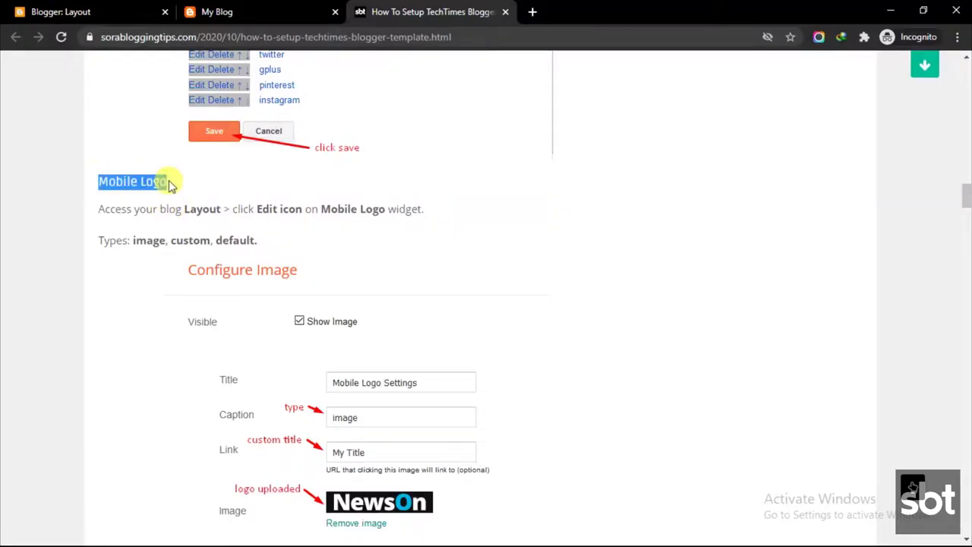
click(119, 213)
drag(99, 210, 398, 220)
click(103, 242)
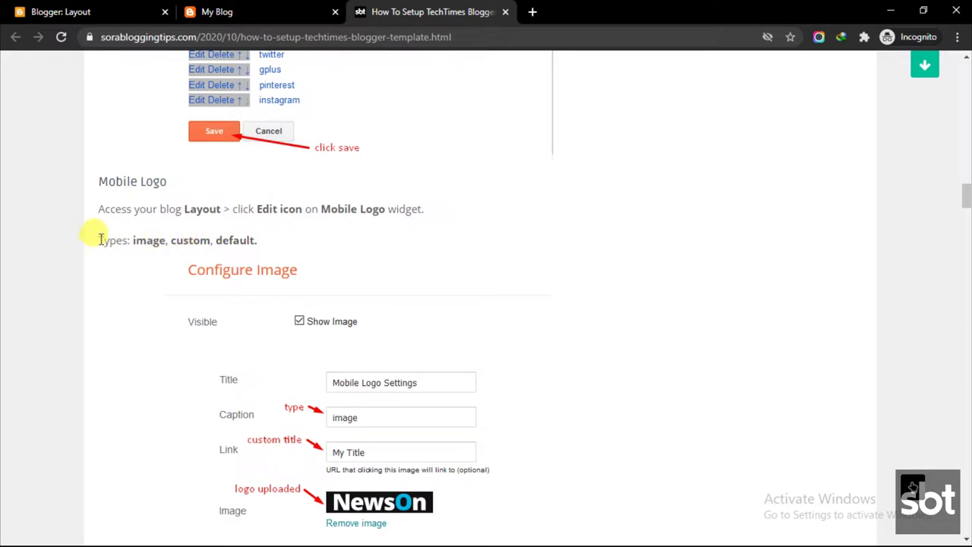
drag(101, 240, 264, 243)
click(193, 236)
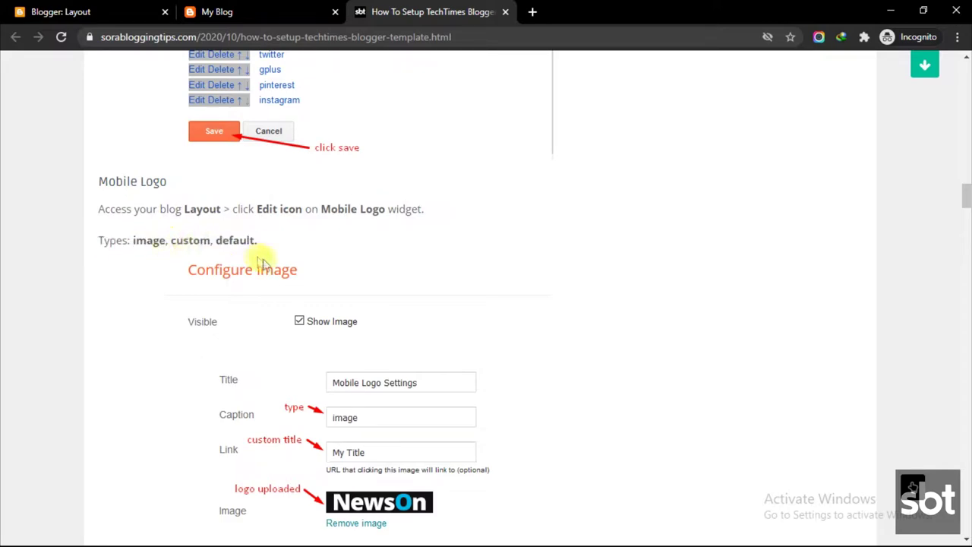
Go through the guide's Mobile Logo example and open the Mobile Logo Settings gadget in the Blogger layout for editing.
scroll(271, 311, down, 1)
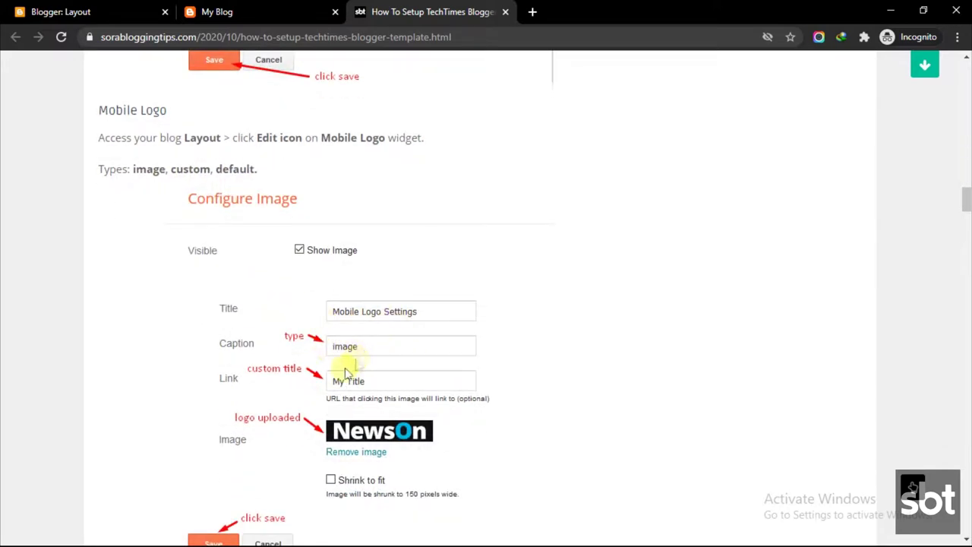
scroll(343, 420, down, 1)
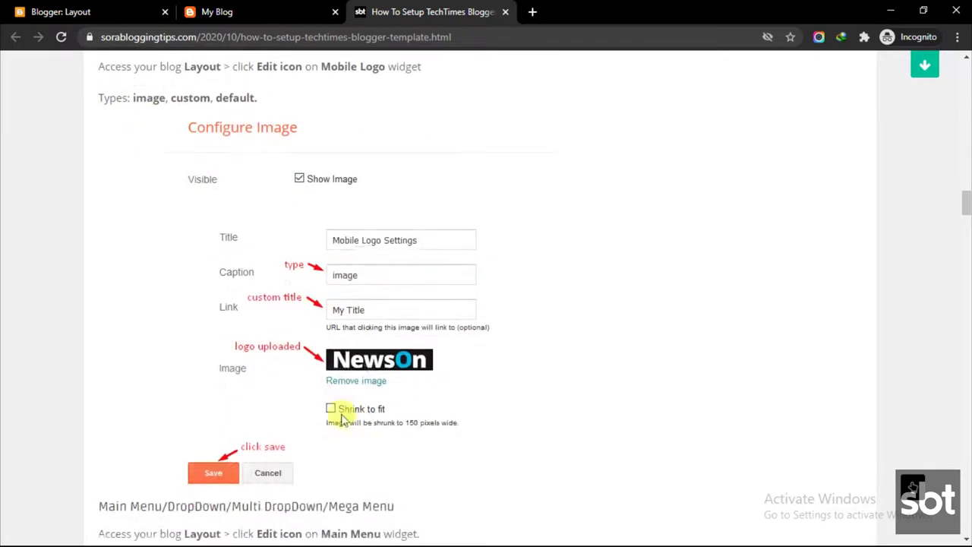
click(52, 10)
scroll(699, 346, down, 1)
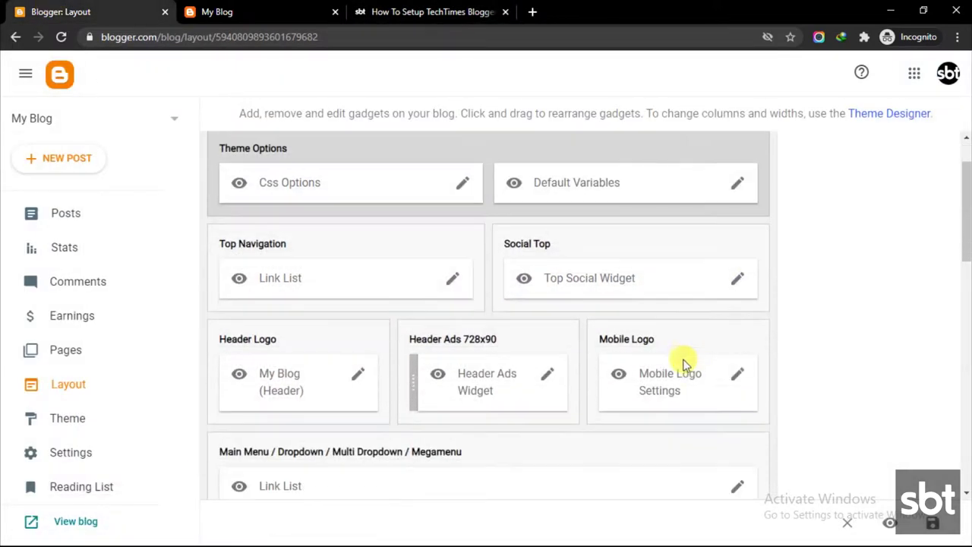
click(733, 372)
scroll(387, 304, down, 1)
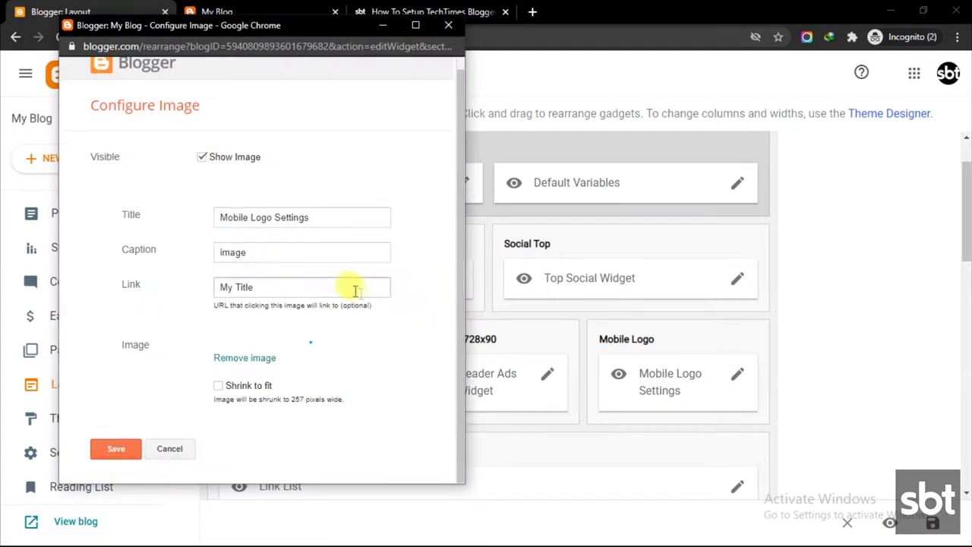
Review the Caption and Link fields of the Mobile Logo Settings gadget and save it.
drag(221, 252, 256, 252)
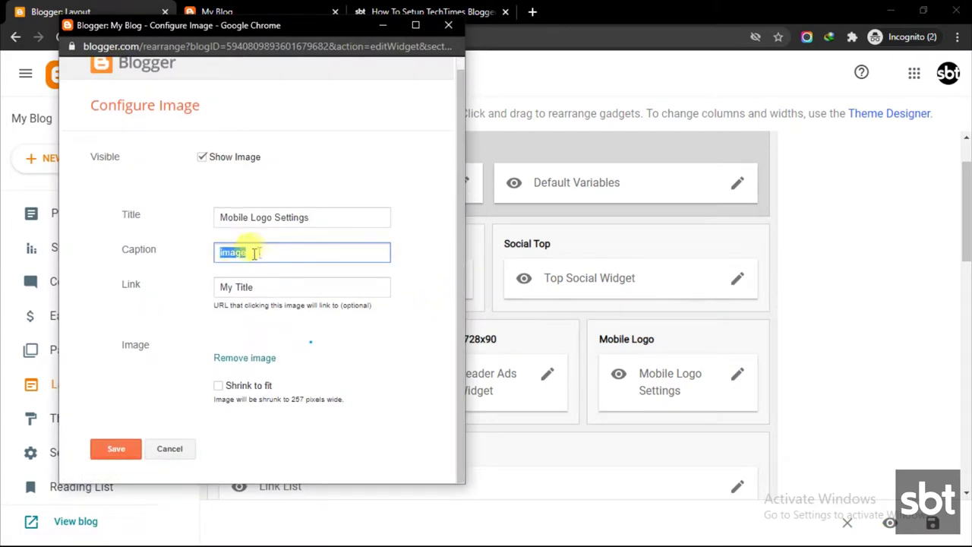
click(240, 287)
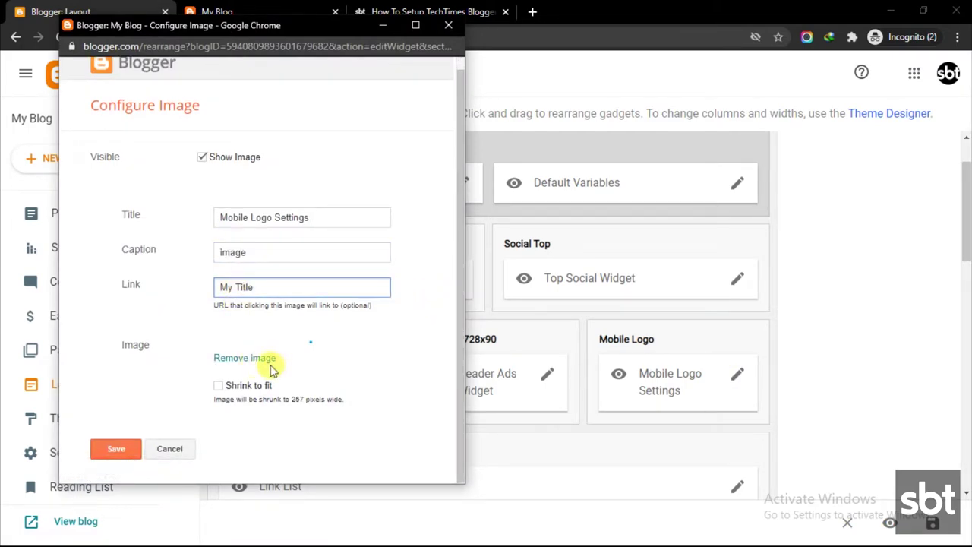
click(137, 444)
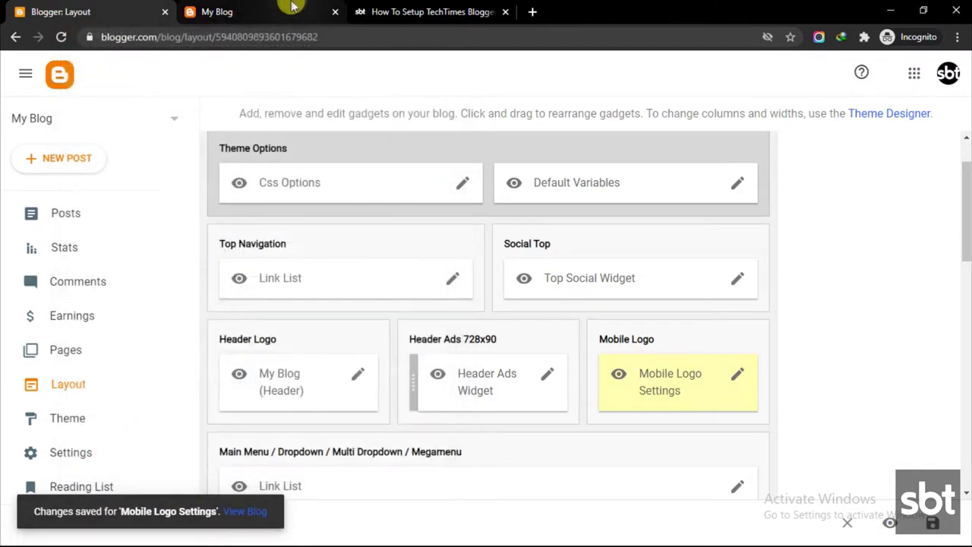
Switch to the live blog and enlarge the page to check its header.
click(291, 9)
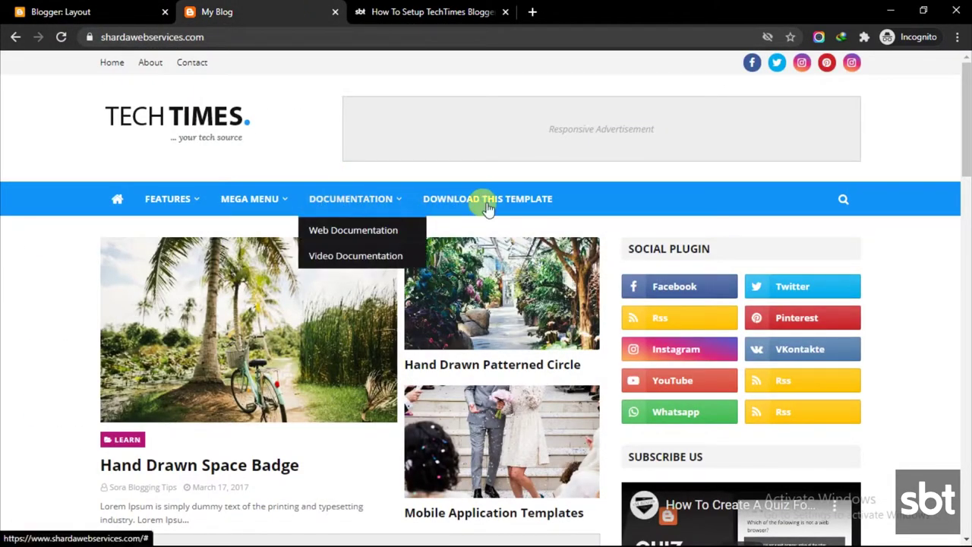
key(ctrl+plus)
key(ctrl+plus)
key(ctrl+plus)
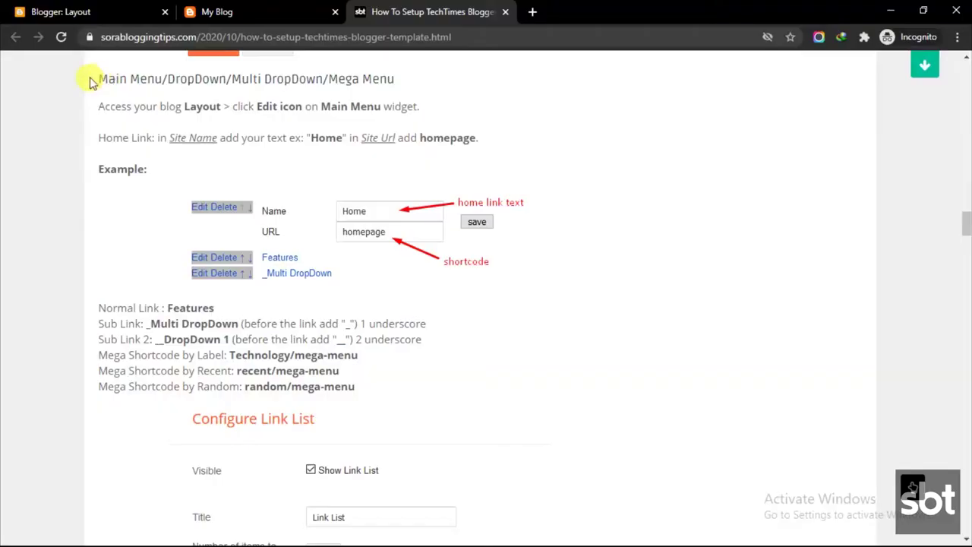
Read the setup guide's Main Menu section, covering the home link, sub-link underscores, mega menu shortcodes and the Link List example.
drag(100, 76, 395, 79)
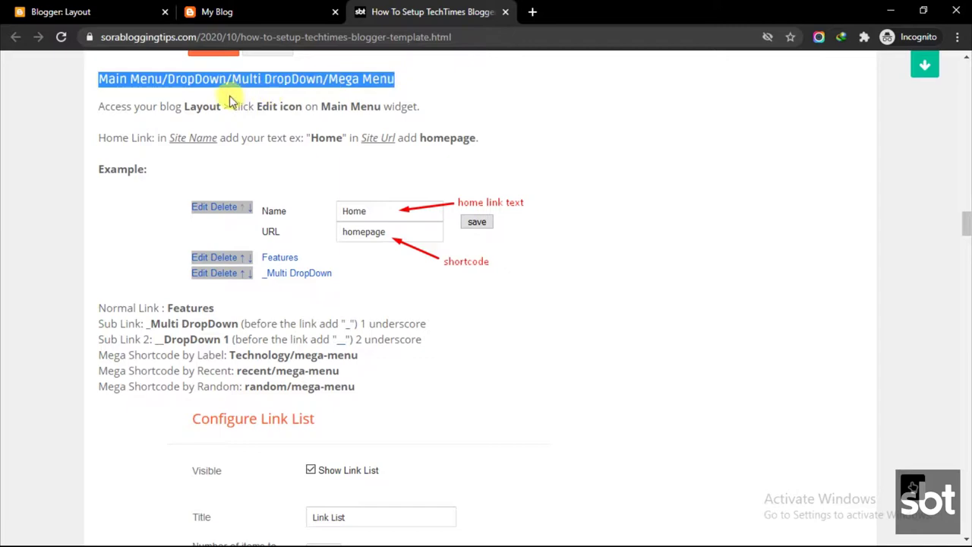
click(114, 107)
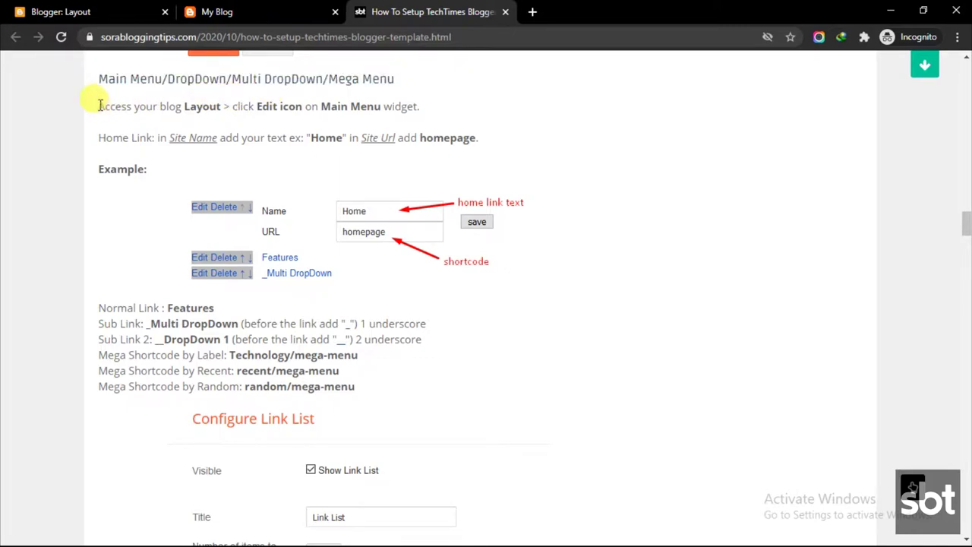
drag(100, 105, 487, 149)
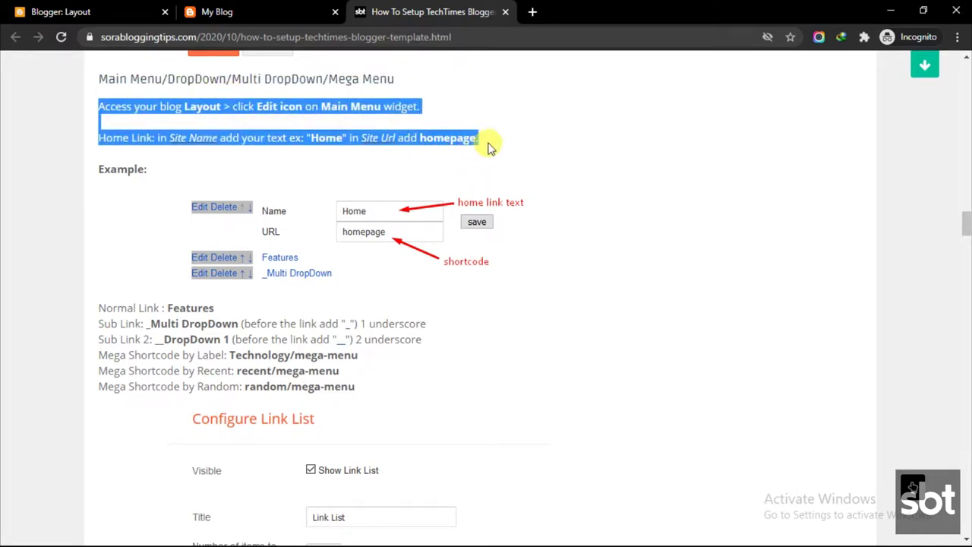
click(110, 301)
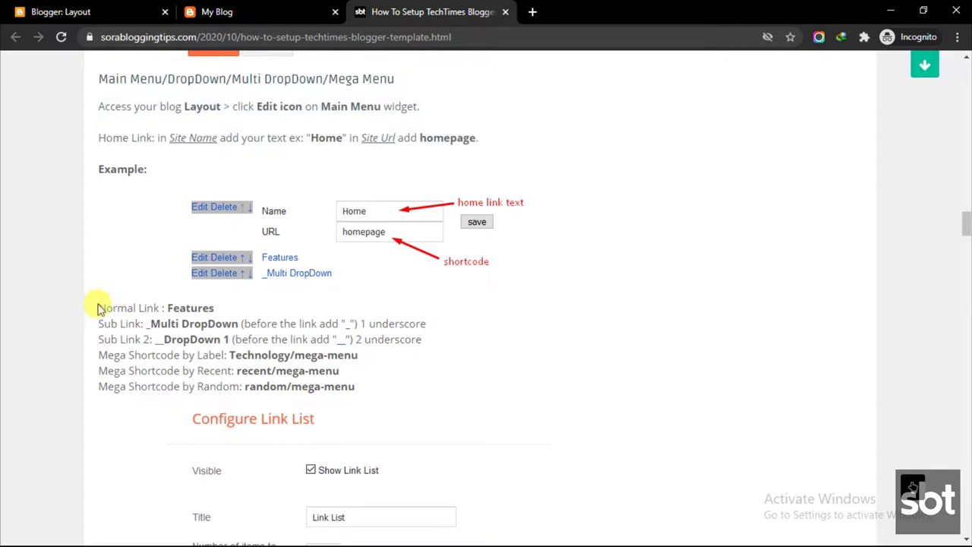
drag(99, 305, 363, 392)
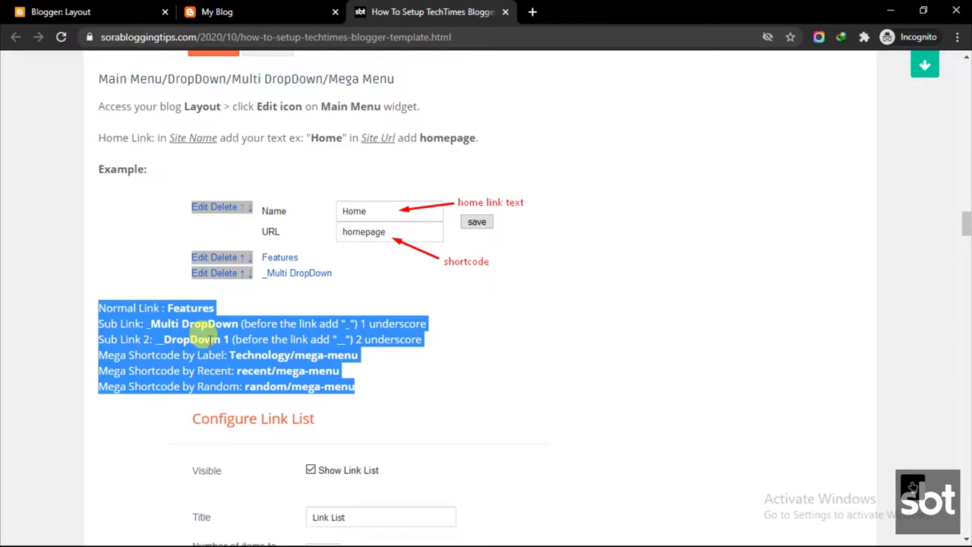
click(207, 339)
scroll(205, 337, down, 2)
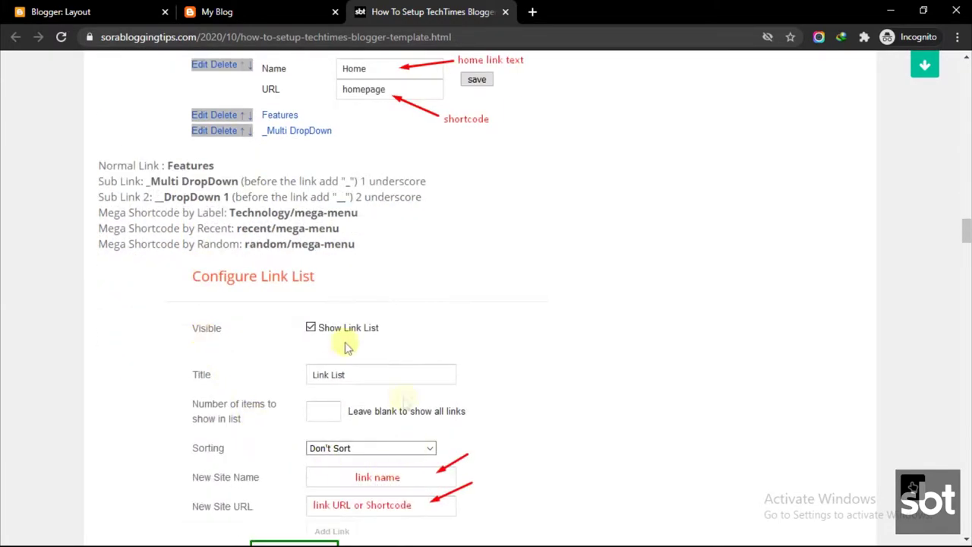
scroll(319, 342, down, 5)
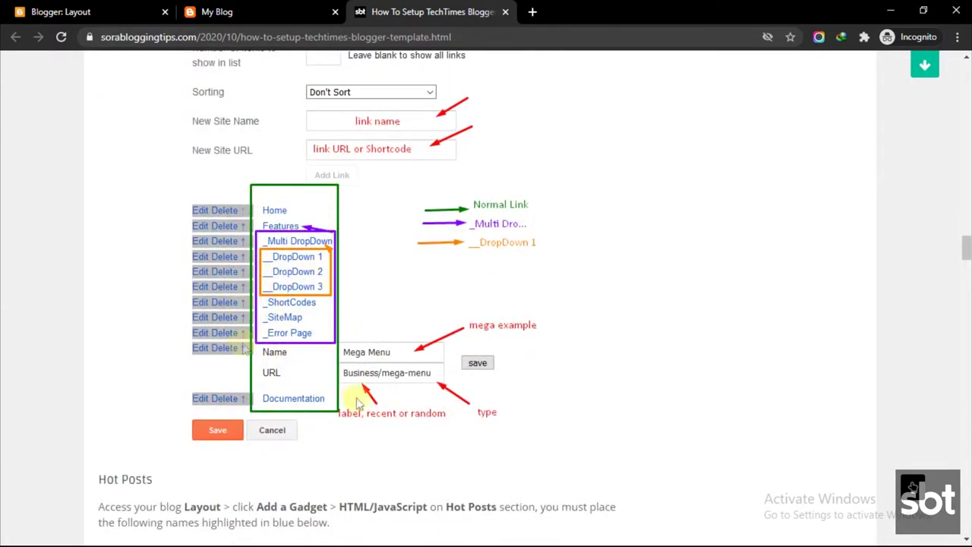
scroll(191, 217, up, 4)
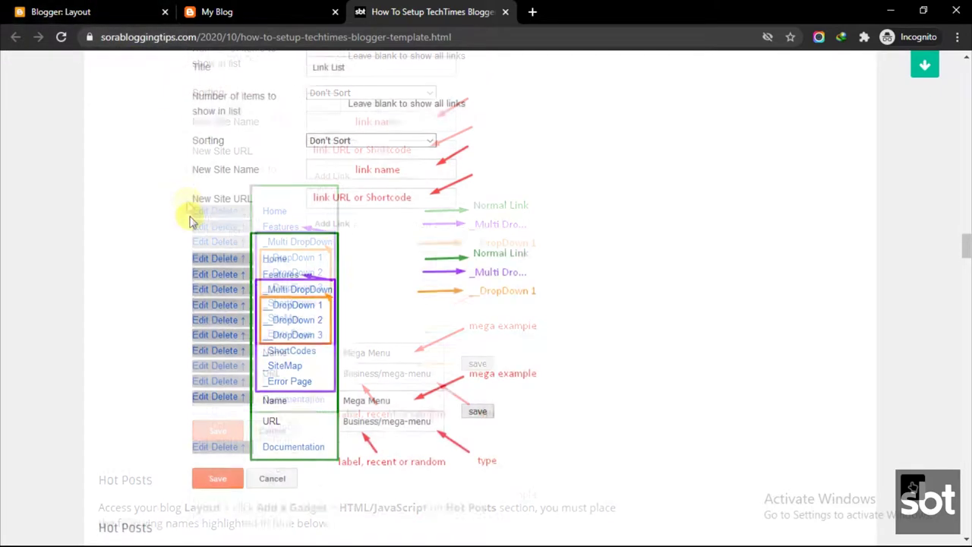
scroll(228, 243, up, 3)
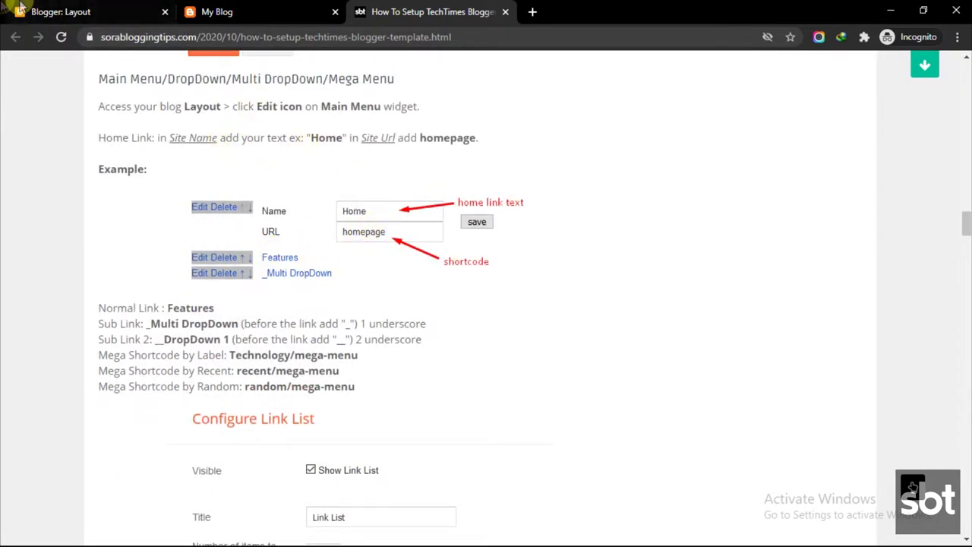
Return to the Blogger layout and open the Link List gadget under Main Menu / Dropdown / Multi Dropdown / Megamenu.
click(66, 9)
scroll(570, 363, down, 1)
scroll(569, 363, down, 2)
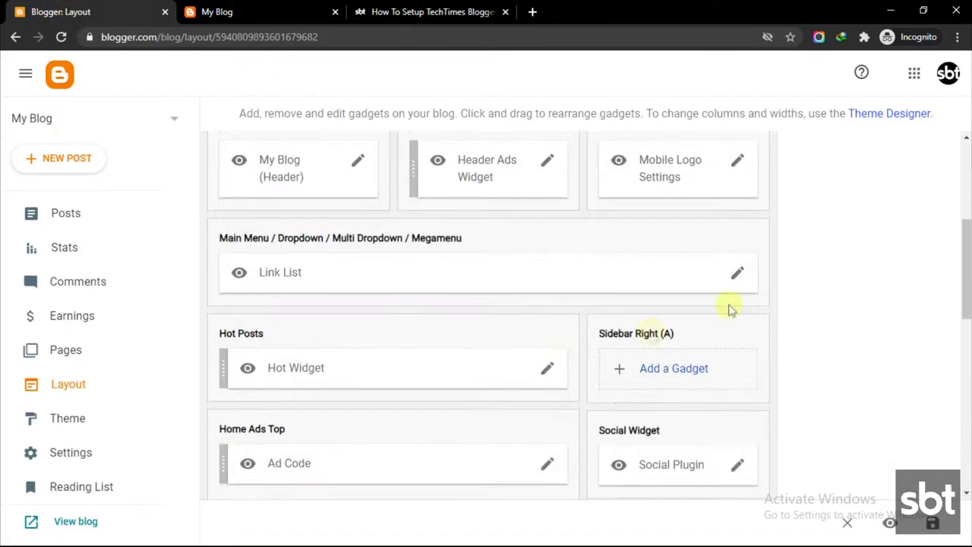
click(737, 273)
scroll(311, 292, down, 3)
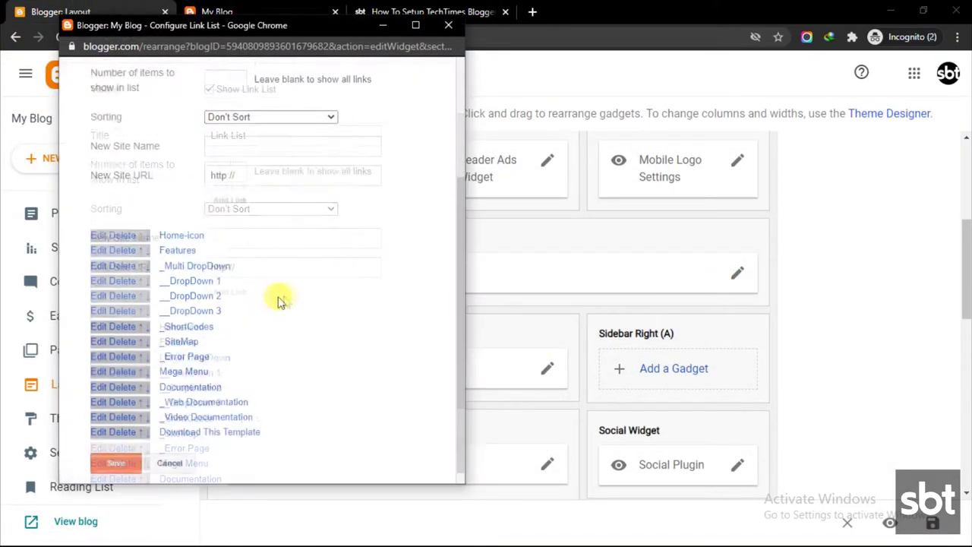
Open the Home-icon link's name and URL for editing and save the entry.
click(106, 221)
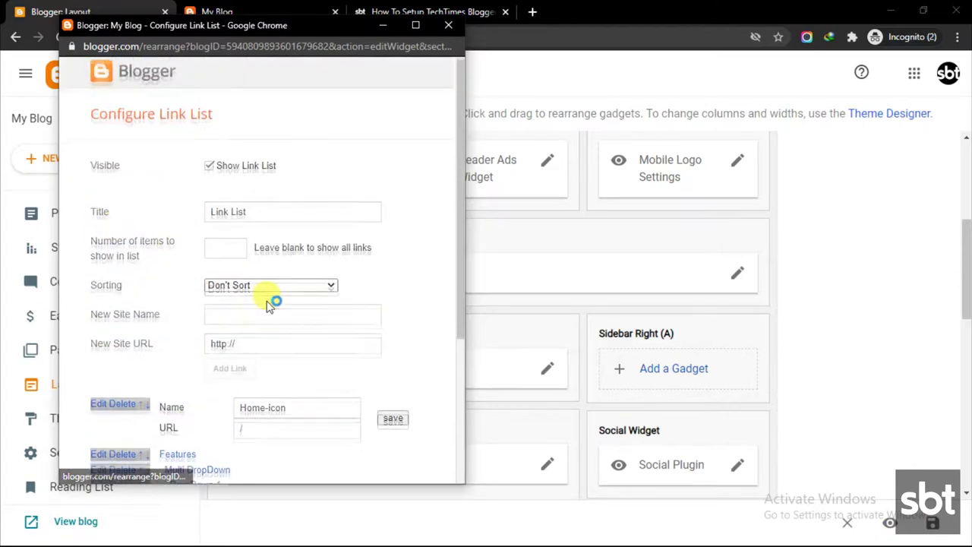
scroll(272, 323, down, 1)
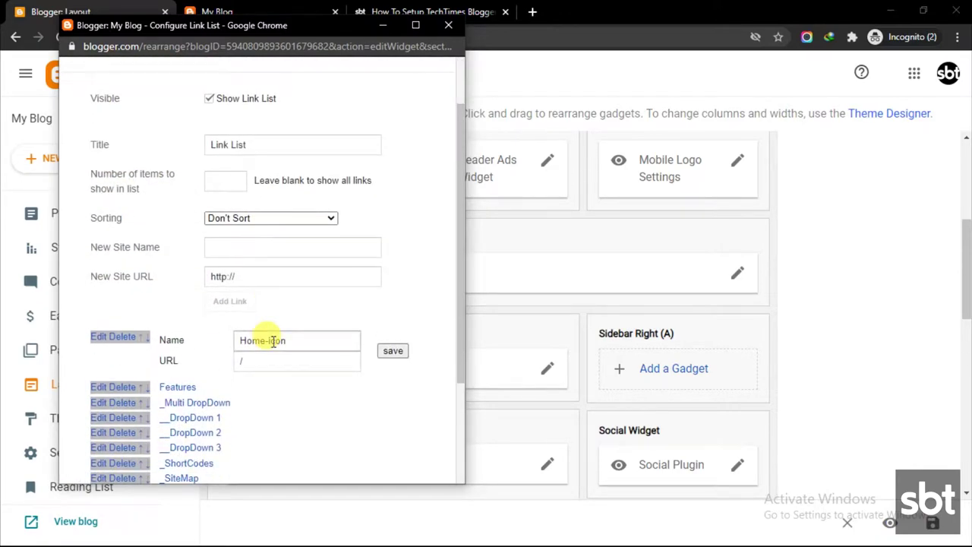
click(392, 352)
scroll(230, 365, down, 3)
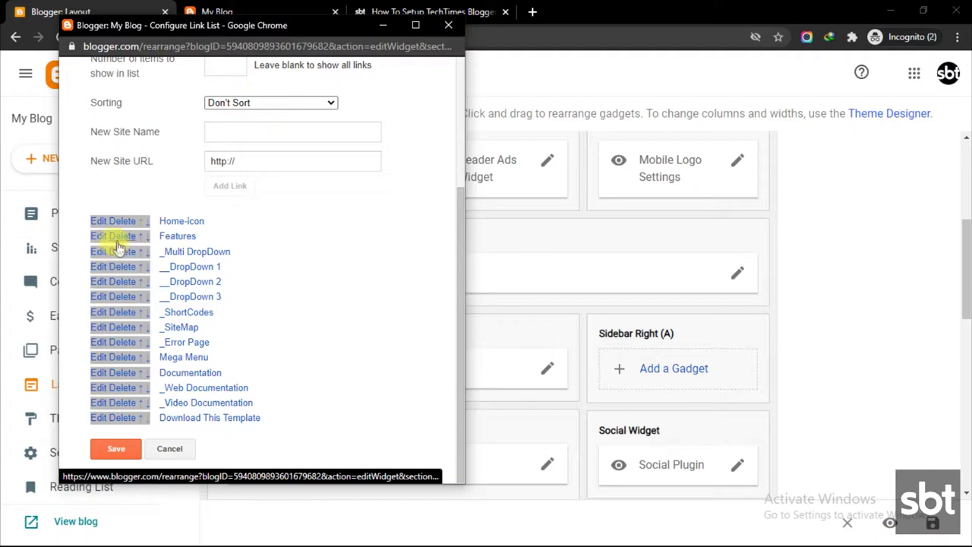
Rename the Features link to Dropdown and the _Multi DropDown sub-link to _First Level, saving each entry.
click(95, 240)
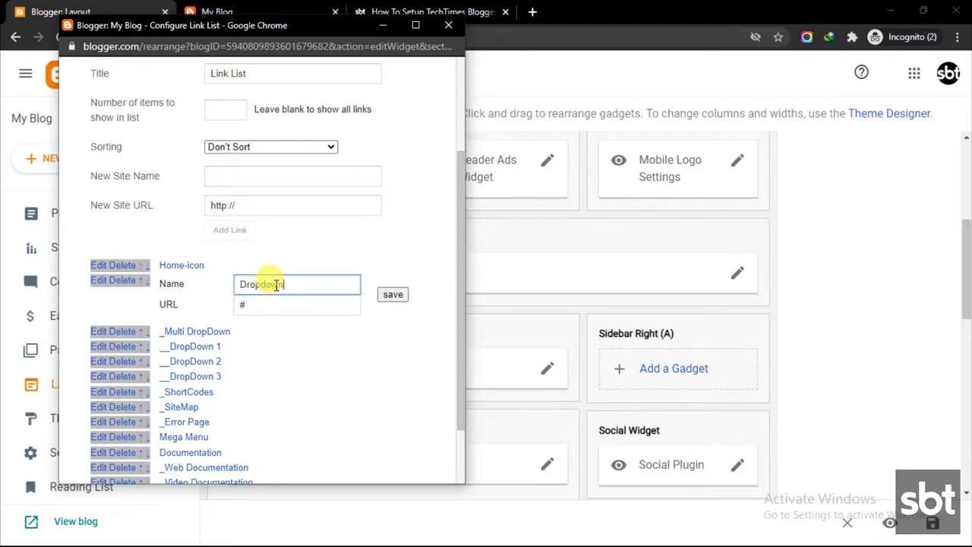
click(392, 296)
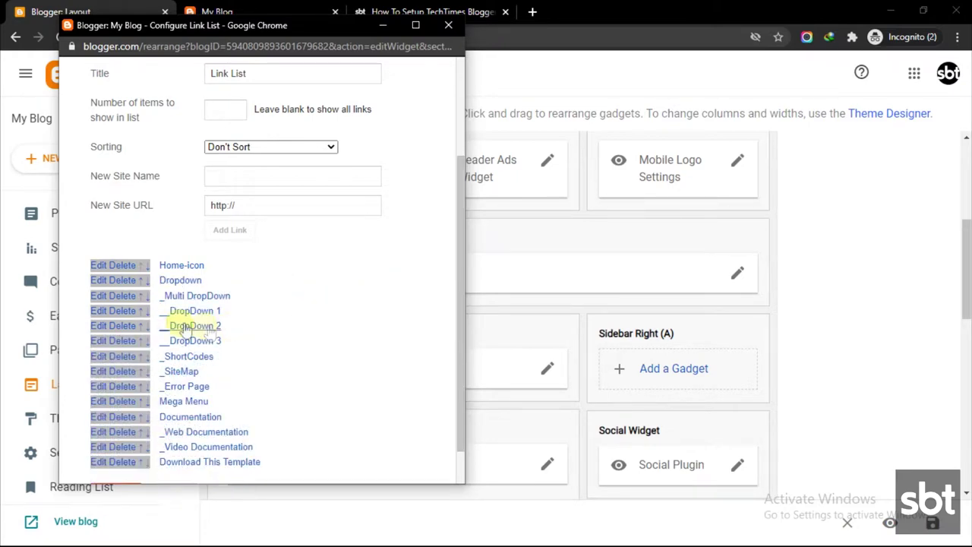
click(98, 297)
drag(246, 442, 332, 439)
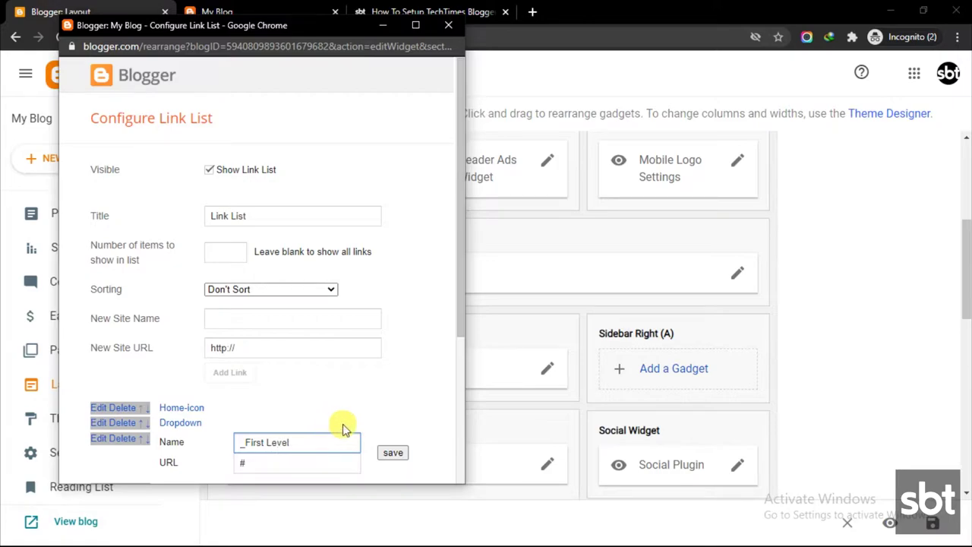
scroll(343, 424, down, 1)
click(393, 380)
scroll(251, 384, down, 2)
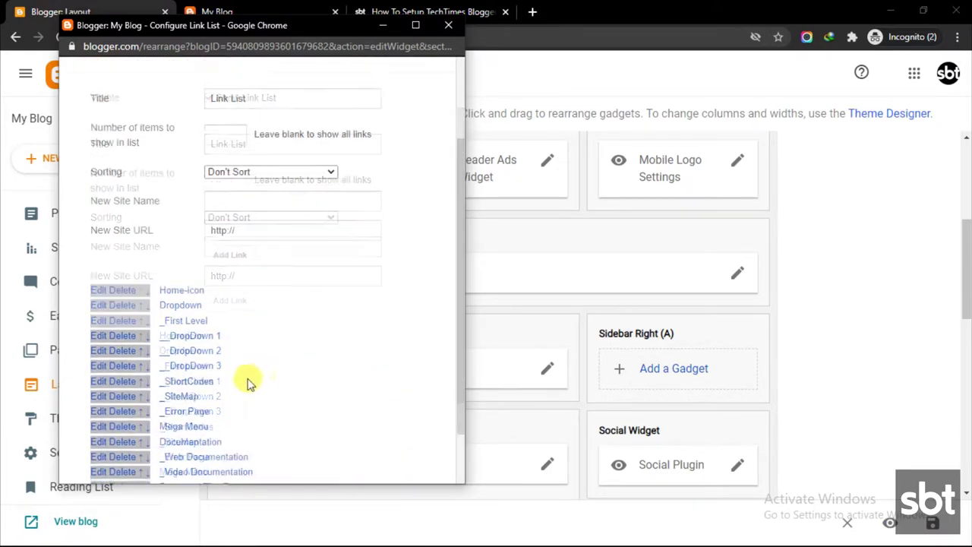
Rename the __DropDown 1 sub-link to __Second Level and save the entry.
click(104, 311)
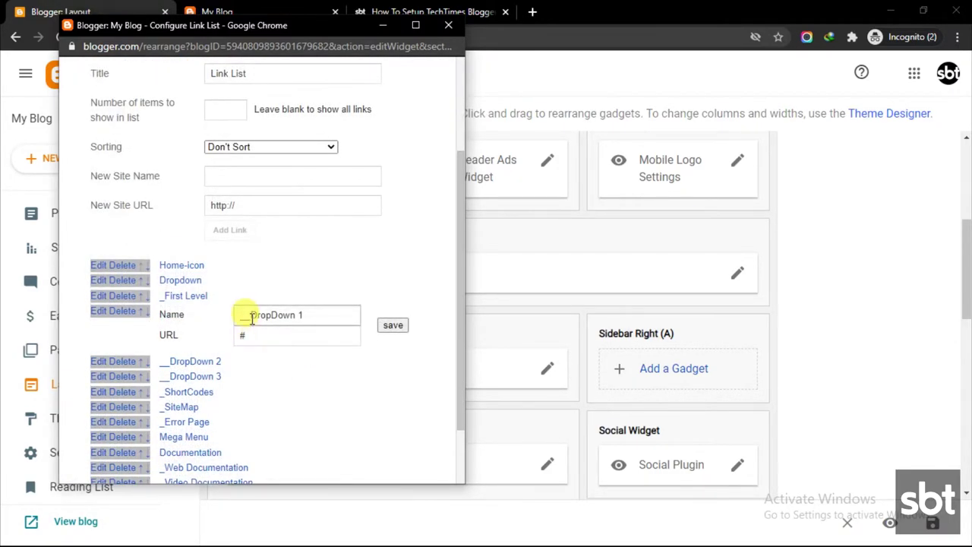
triple_click(351, 314)
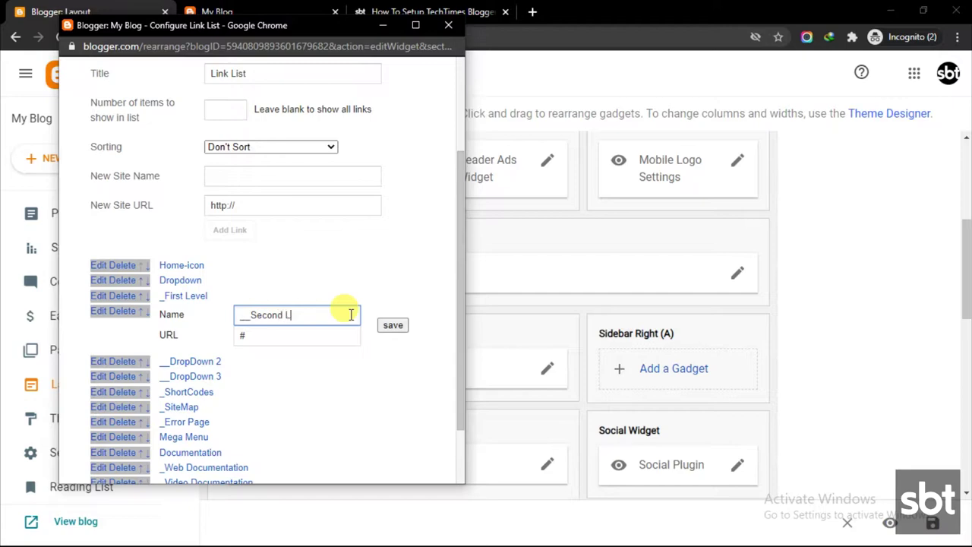
click(354, 319)
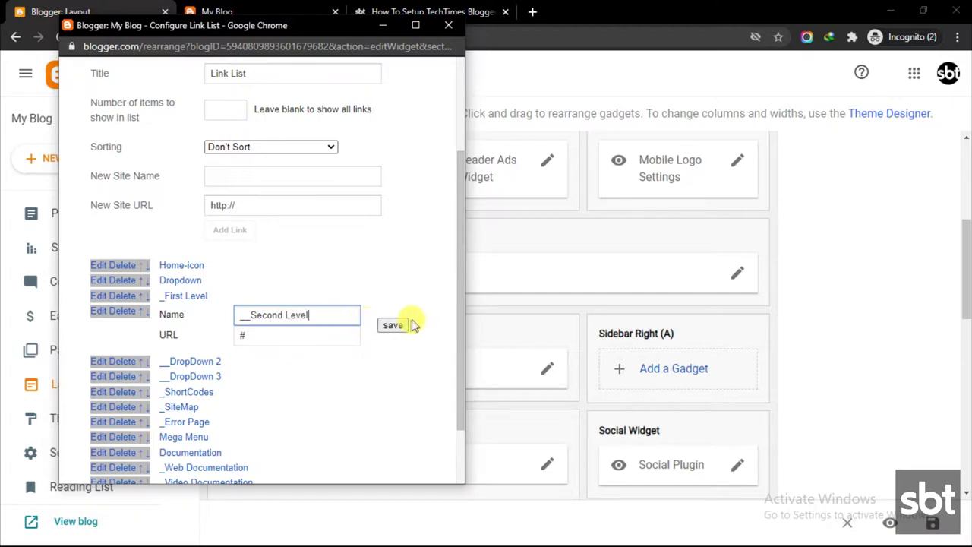
click(393, 325)
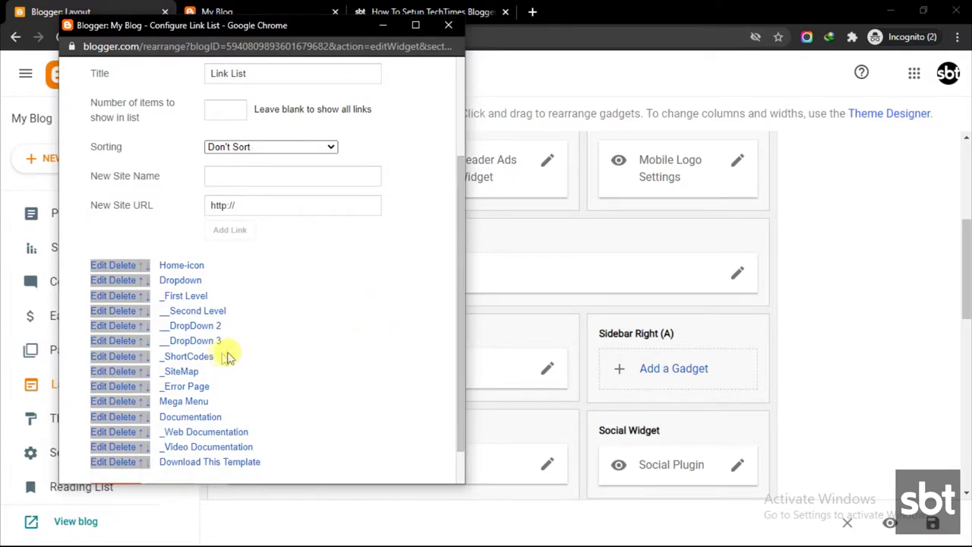
Open the Mega Menu link for editing, check its mega-menu shortcode URL, and save the entry.
scroll(229, 357, down, 1)
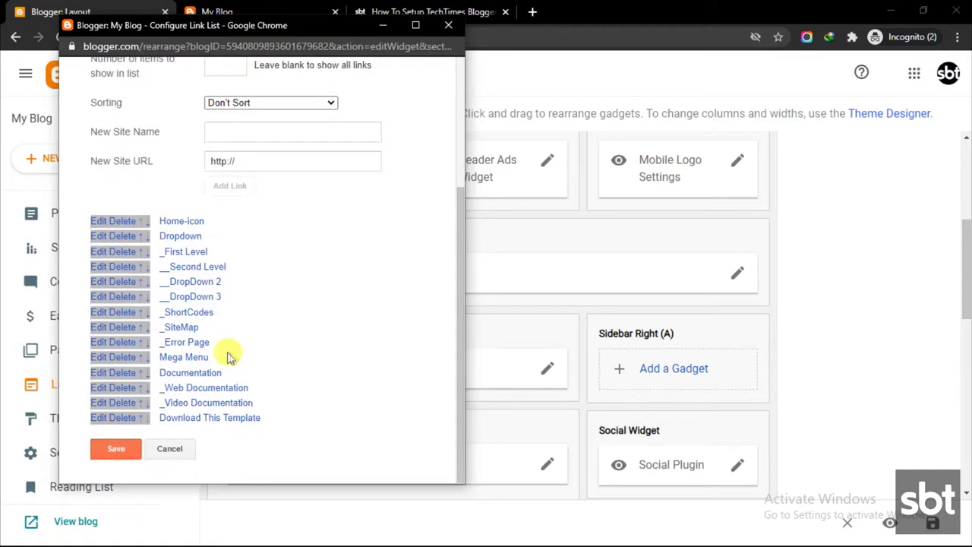
click(102, 357)
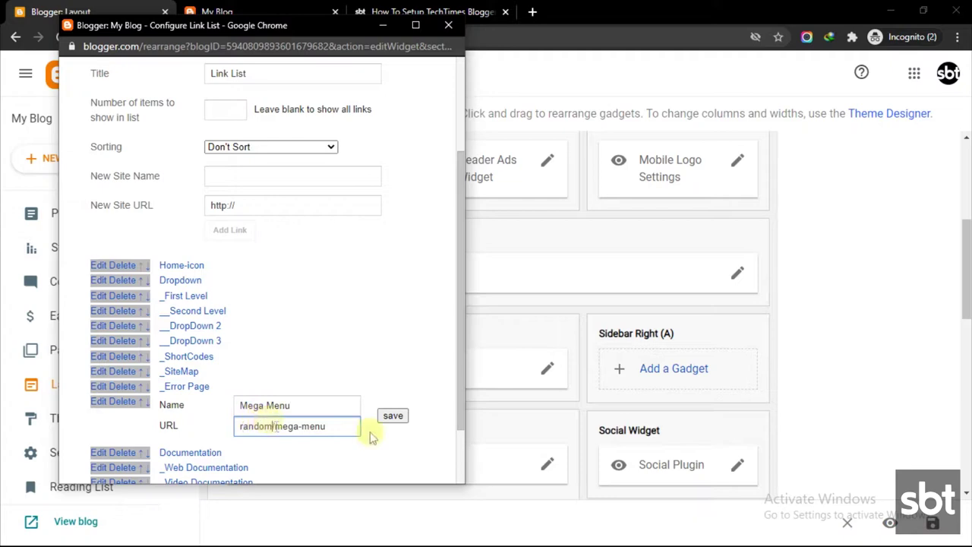
click(408, 417)
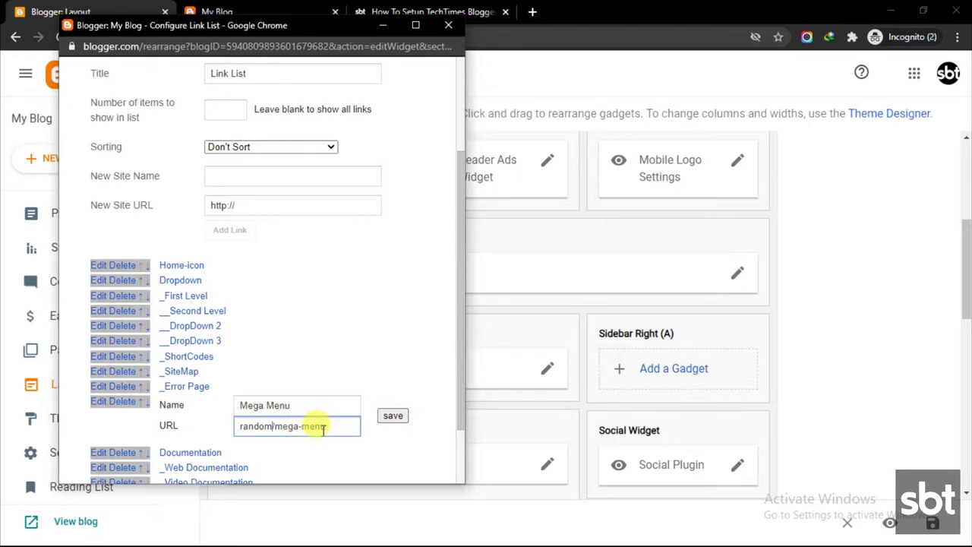
click(392, 417)
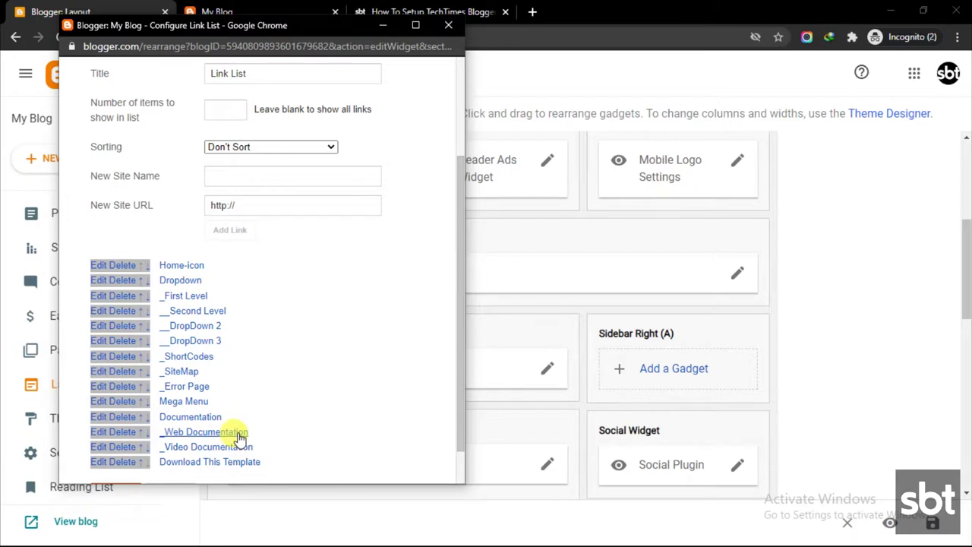
Rename the Documentation link in the main menu's link list to Normal Link and save the entry.
click(104, 419)
scroll(304, 412, down, 3)
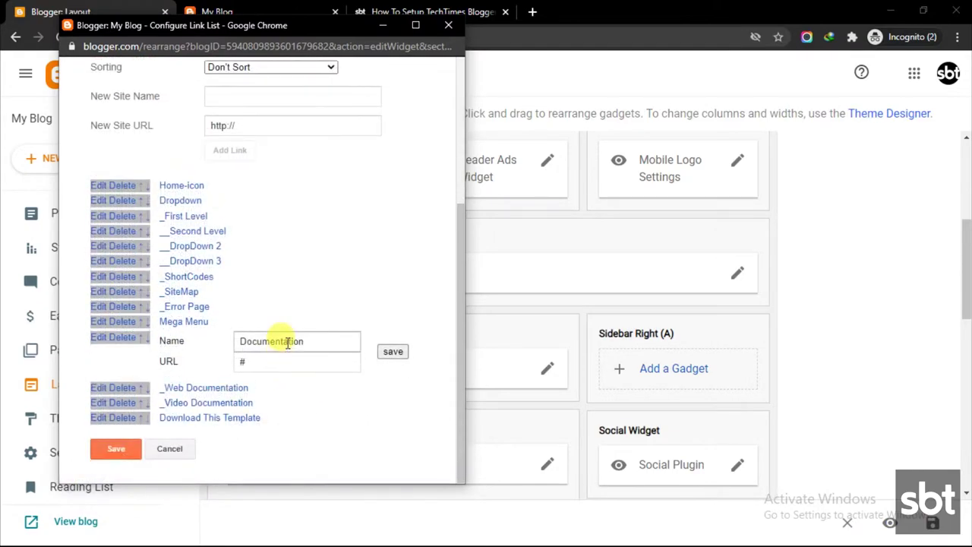
double_click(289, 342)
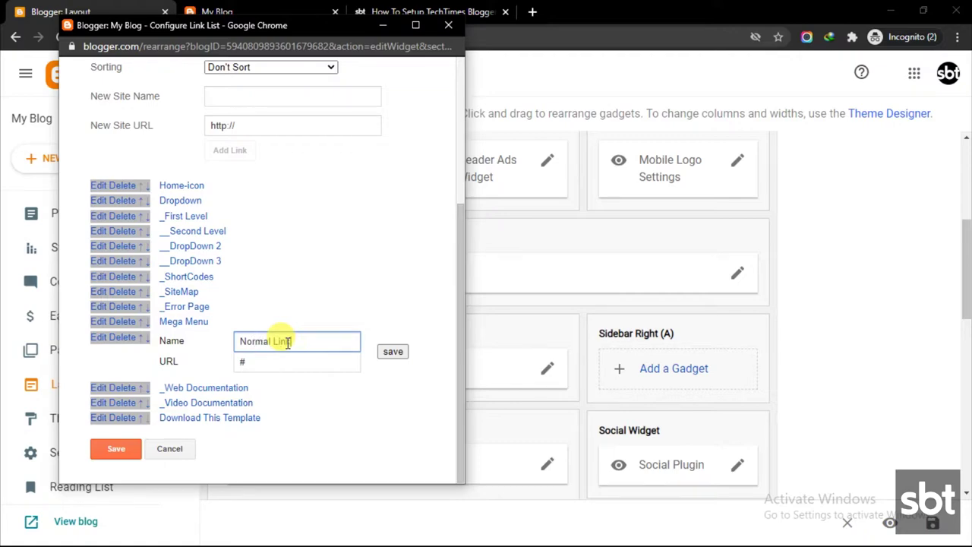
click(393, 352)
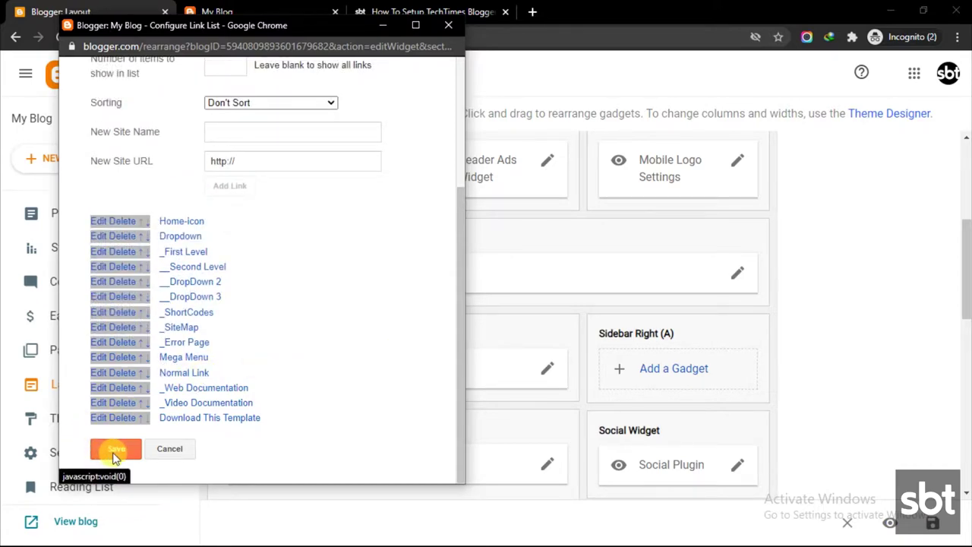
Move the Download This Template link up two places to sit directly below Normal Link, and save the link list.
click(141, 418)
scroll(163, 410, down, 2)
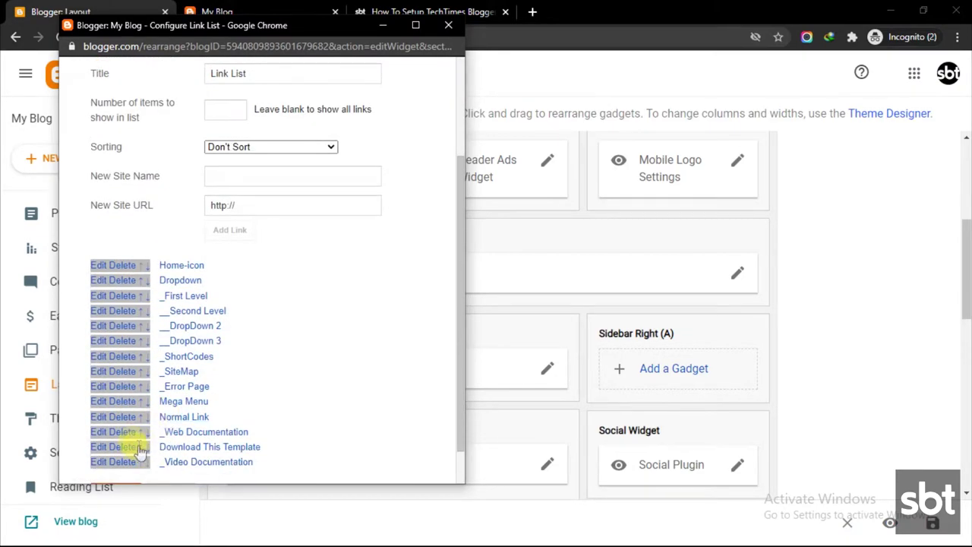
click(141, 448)
scroll(122, 448, down, 2)
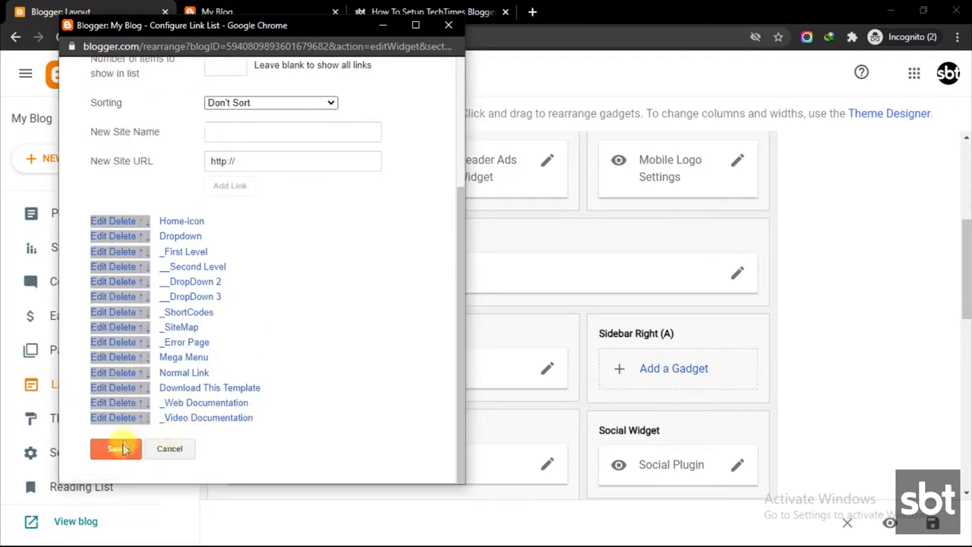
click(118, 450)
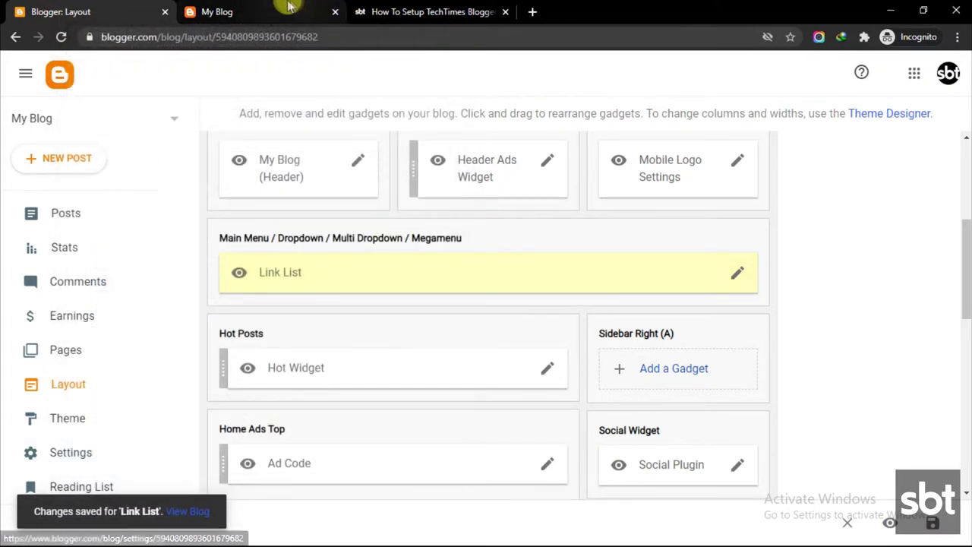
Reload the blog to check the menu, and read the Hot Posts section of the setup guide.
click(289, 7)
click(60, 37)
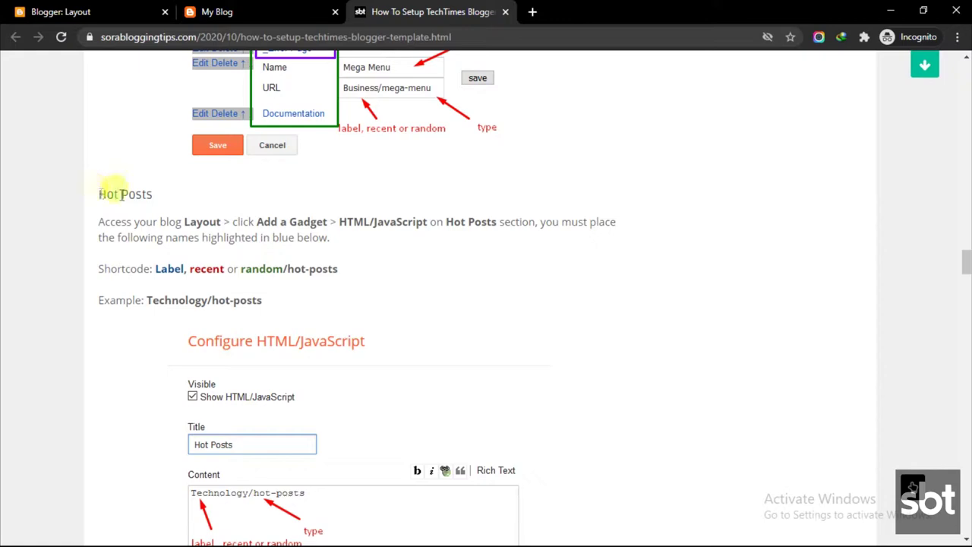
drag(99, 194, 161, 199)
click(82, 229)
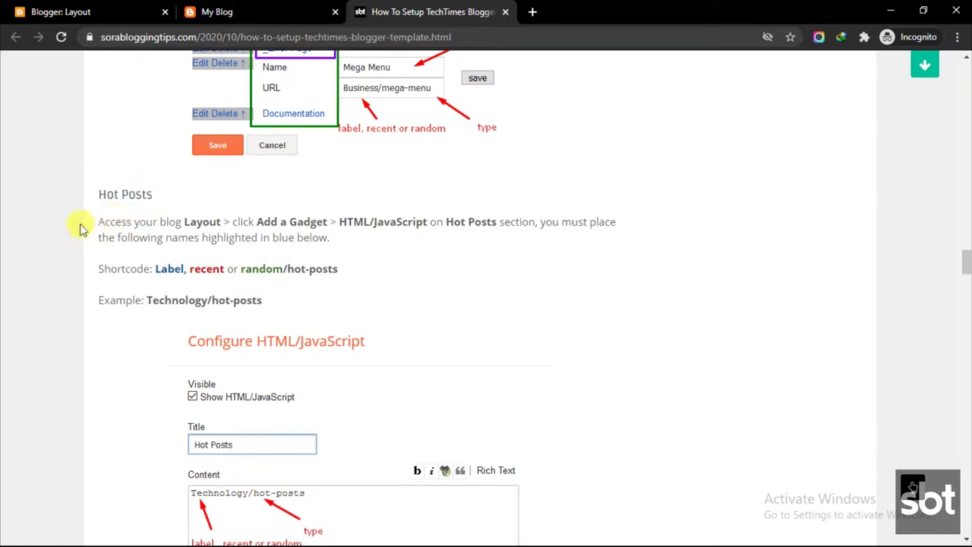
drag(100, 220, 310, 298)
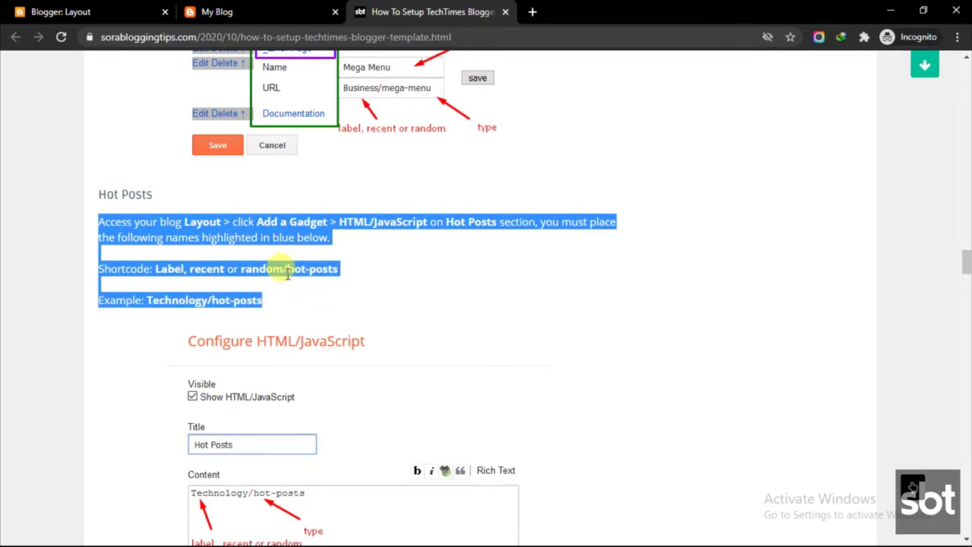
scroll(282, 269, down, 2)
click(527, 155)
scroll(437, 338, down, 2)
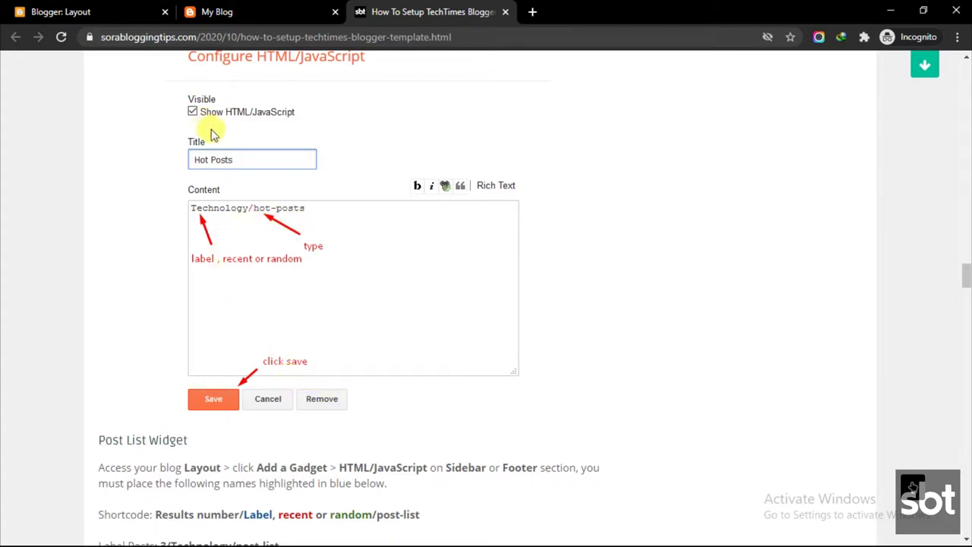
Change the Hot Widget gadget's content to recent or random or label/hot-posts and save the gadget.
click(126, 10)
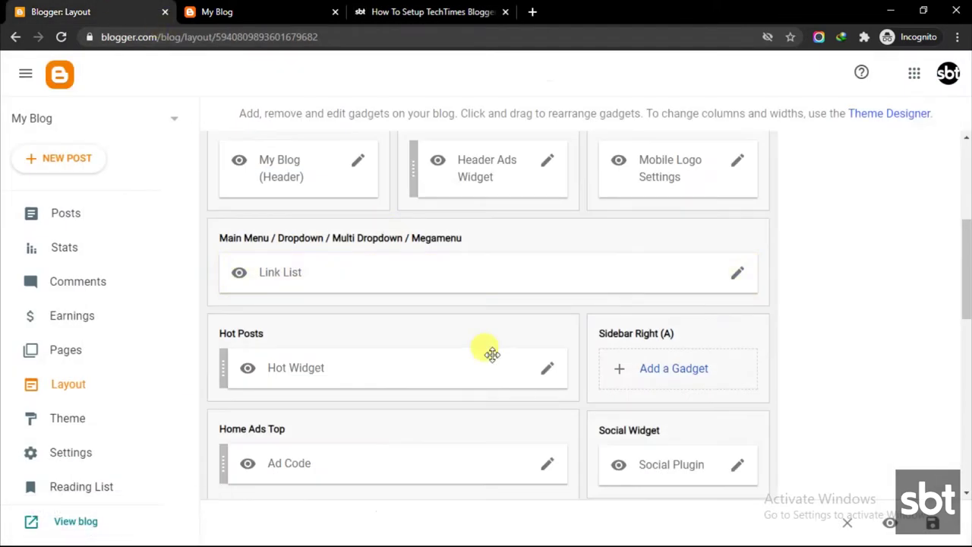
click(547, 369)
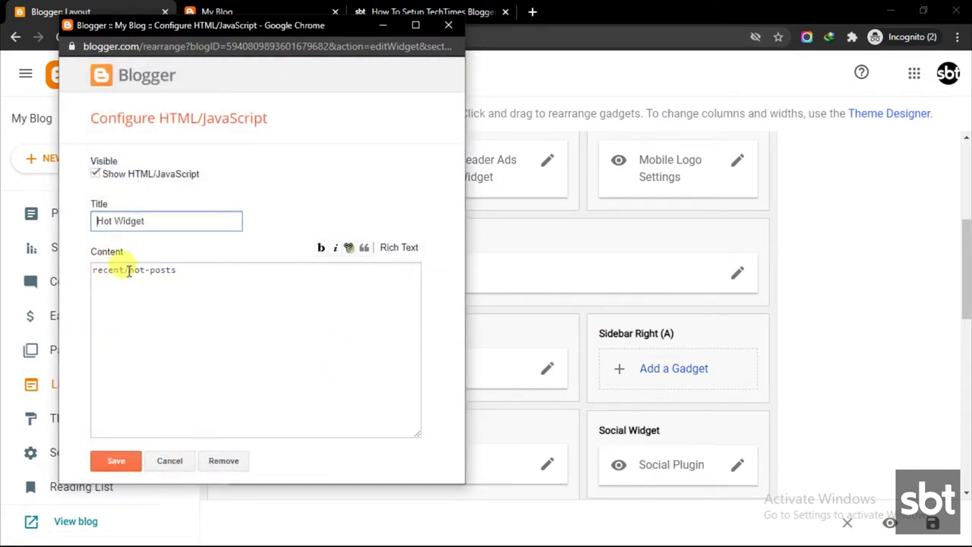
click(130, 272)
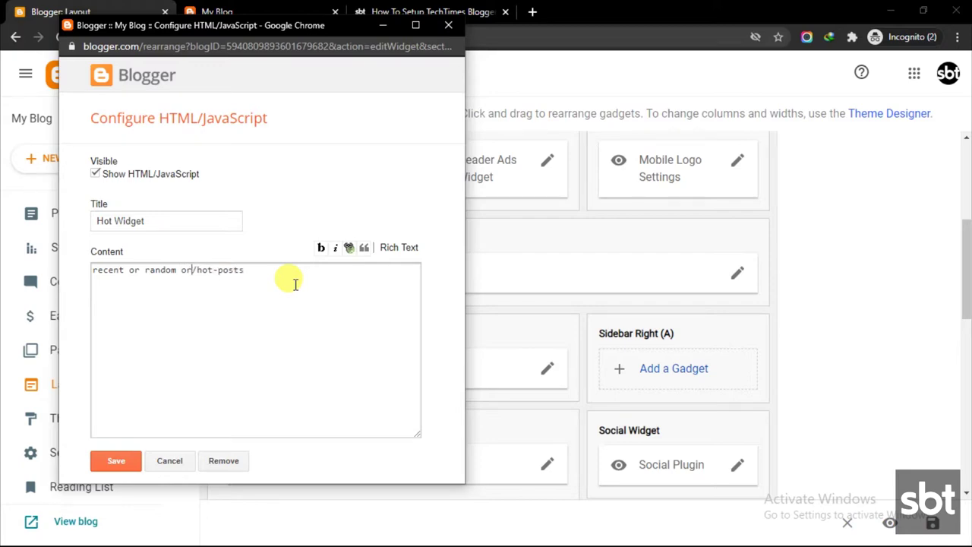
click(232, 286)
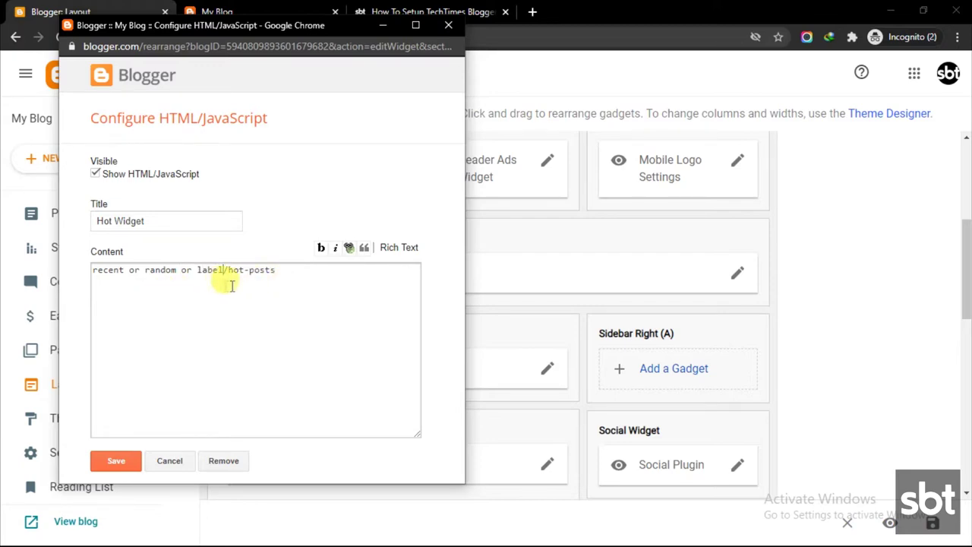
click(121, 462)
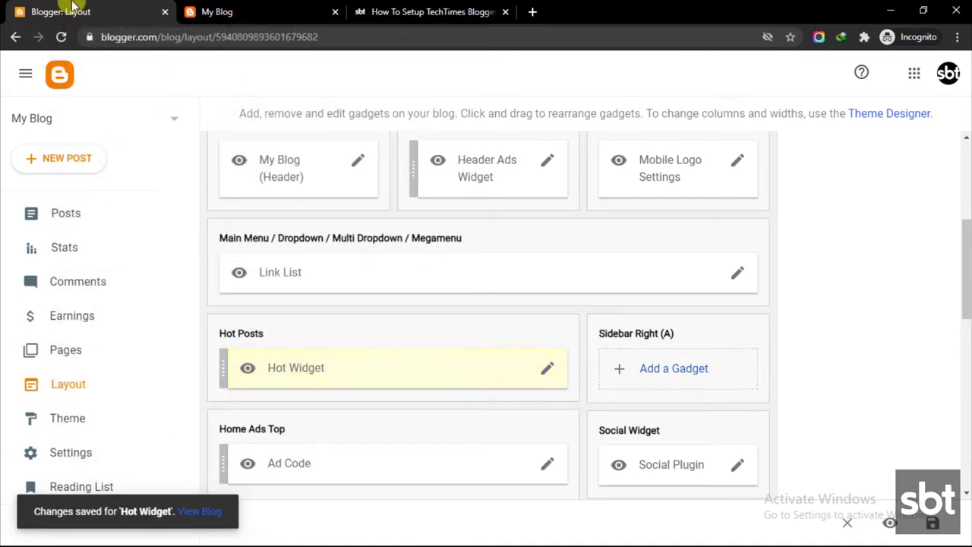
Reload the blog to check the hot posts, and read the guide's Post List Widget section with its shortcodes.
click(224, 12)
click(62, 38)
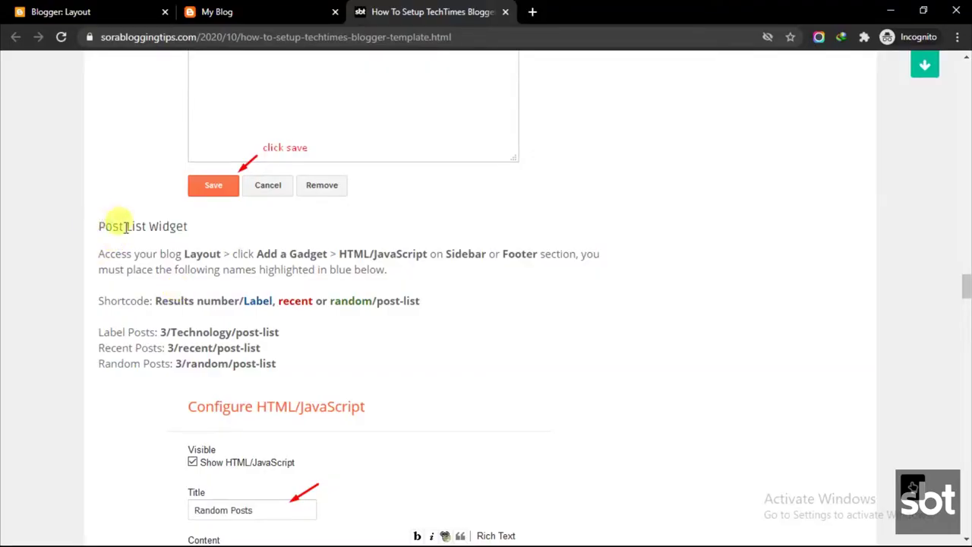
drag(126, 228, 287, 371)
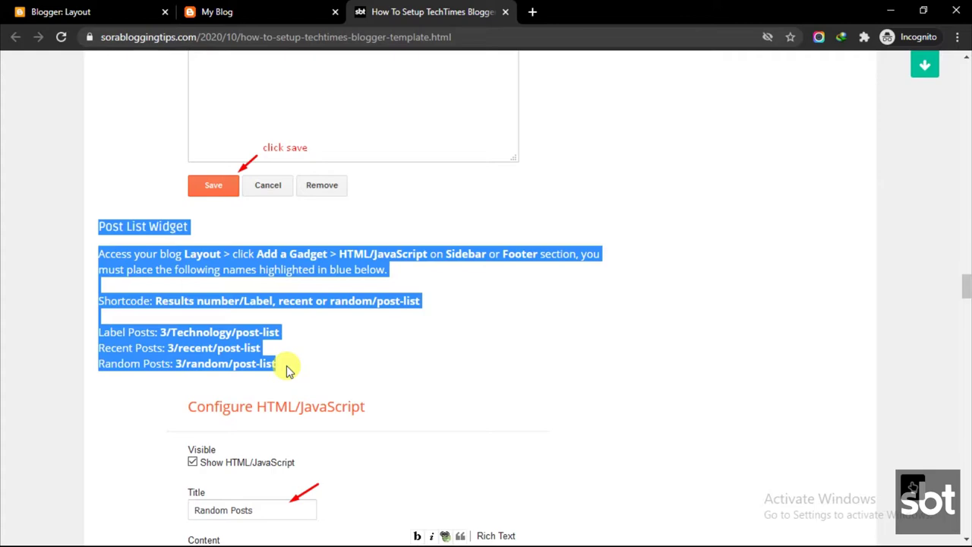
click(238, 248)
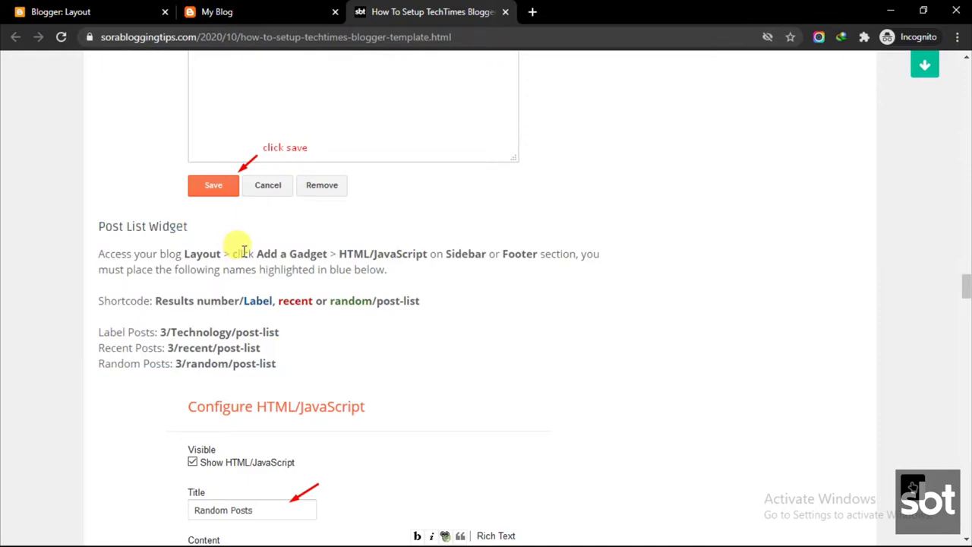
Open the Recent in Sports gadget in Section (Center), check its 3/recent/post-list shortcode, and save the gadget.
click(117, 7)
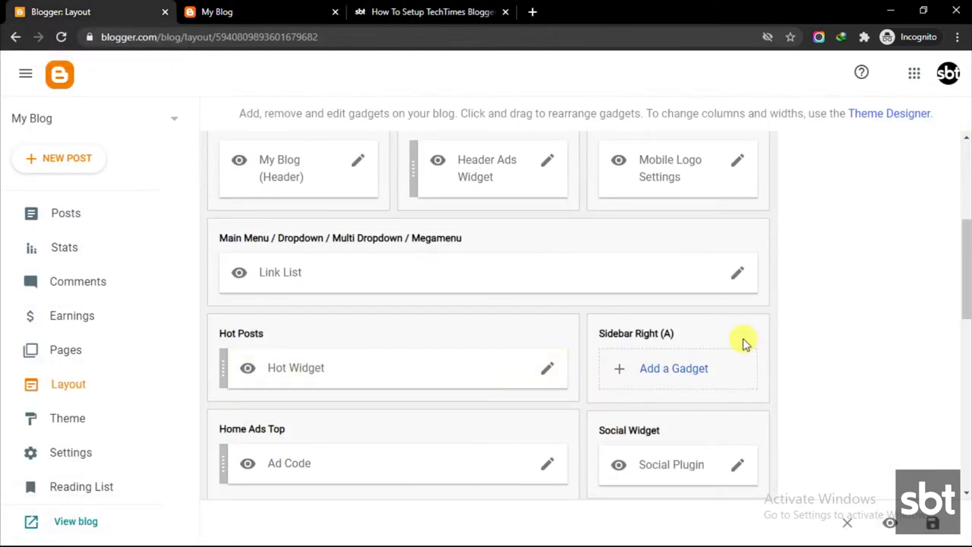
scroll(504, 297, down, 8)
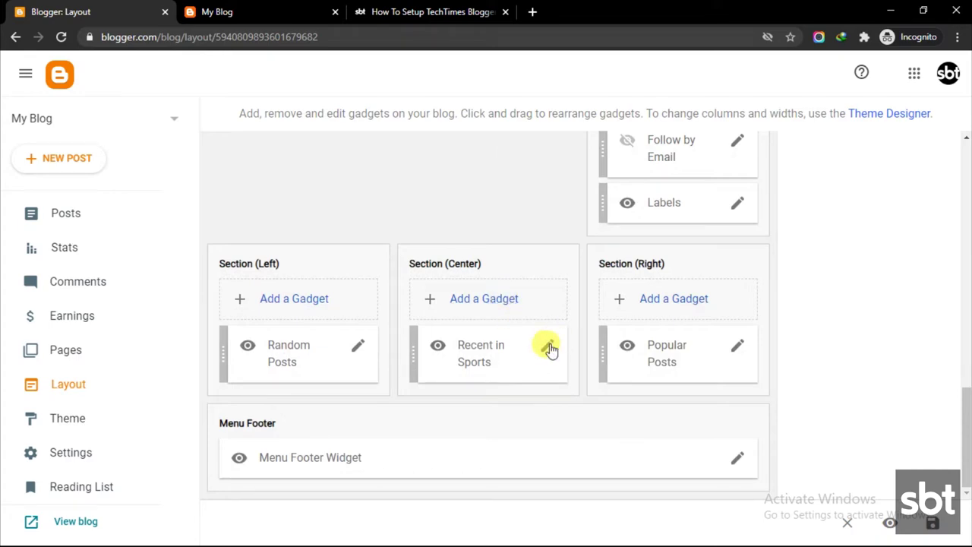
click(547, 347)
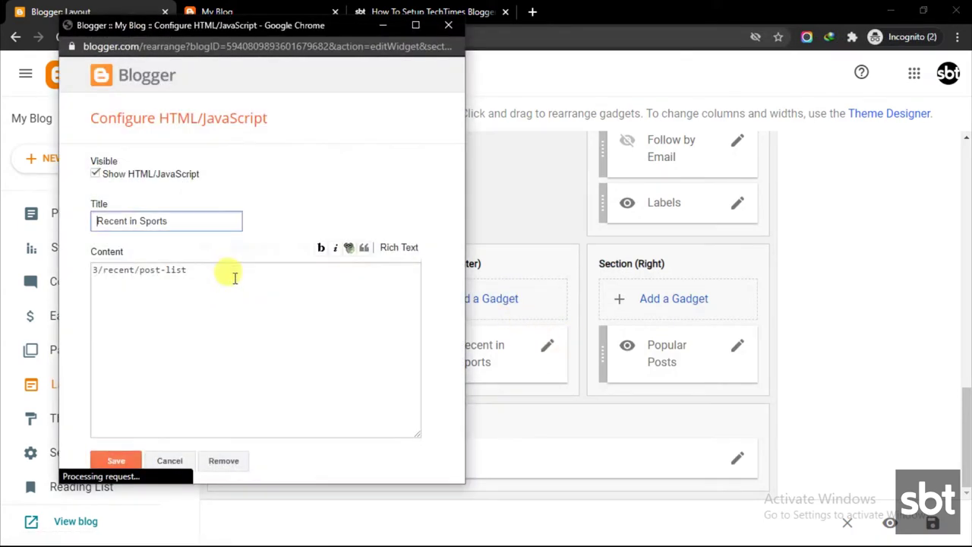
click(108, 271)
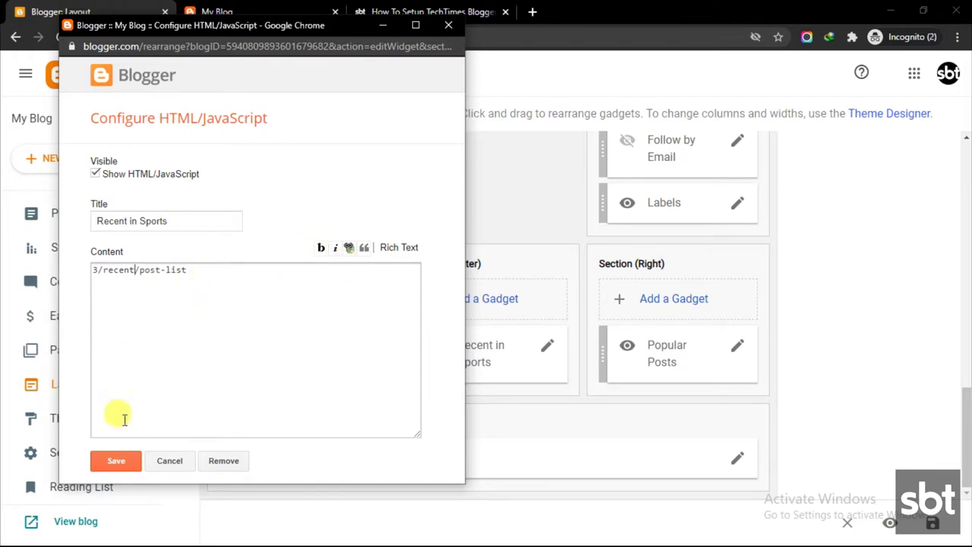
click(115, 460)
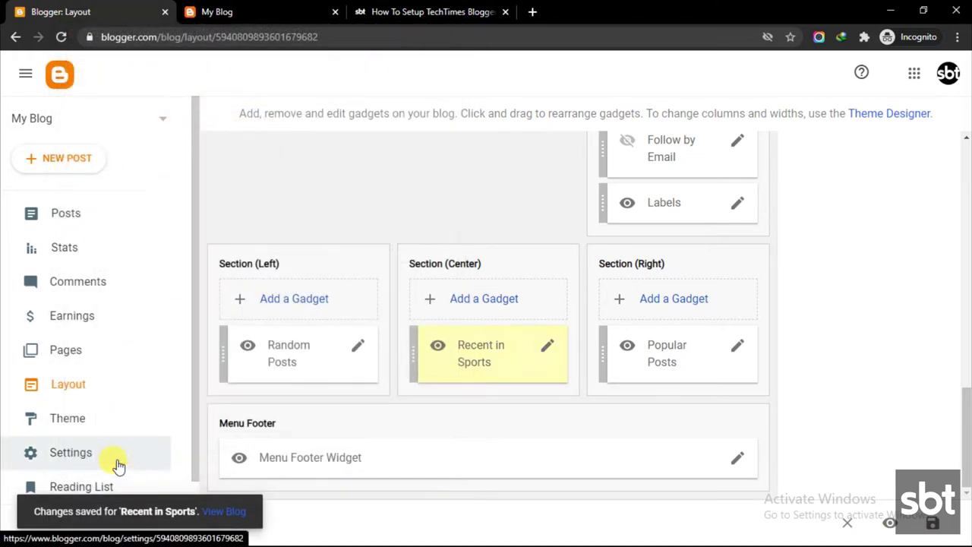
Check the random, recent and popular post lists in the footer of the live blog.
click(230, 9)
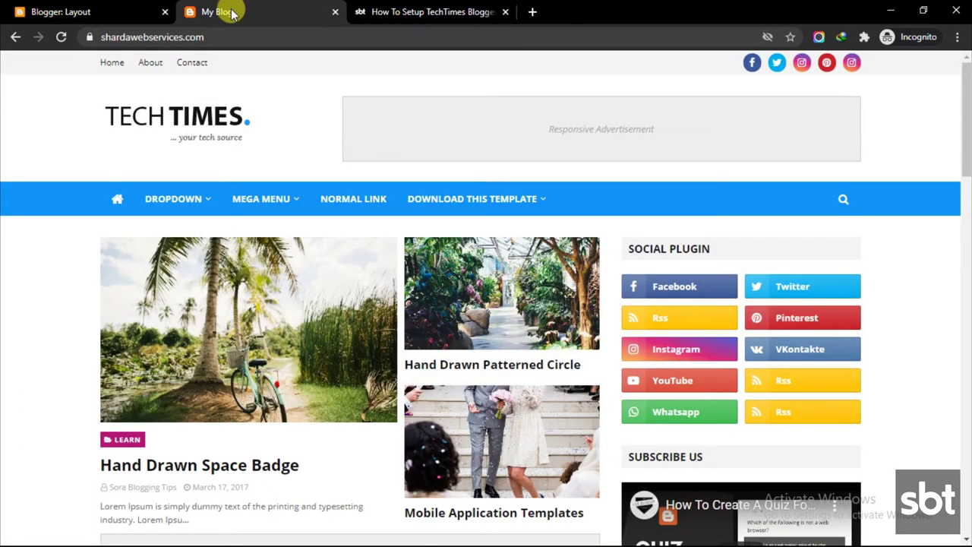
scroll(250, 369, down, 15)
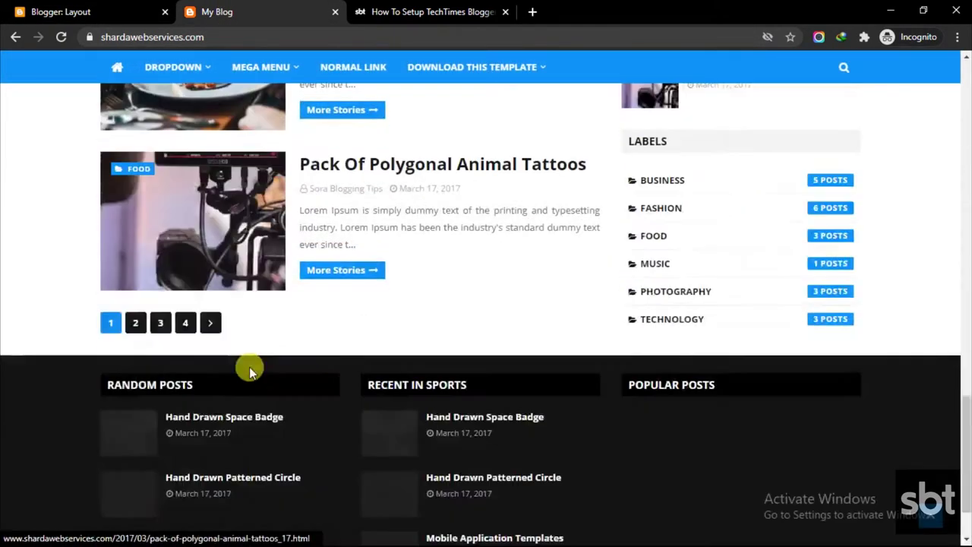
scroll(250, 369, down, 1)
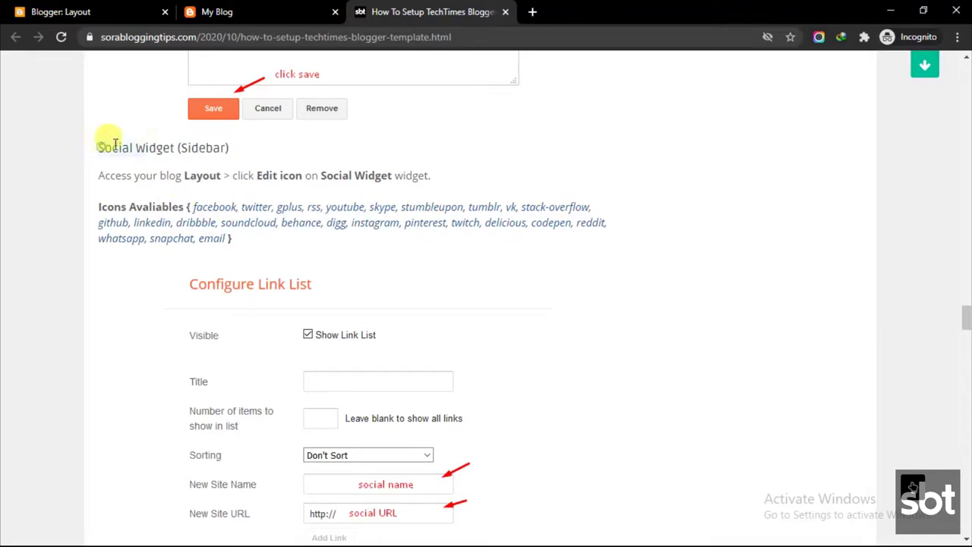
Read the setup guide's Social Widget (Sidebar) section, including the list of available icons.
drag(99, 147, 231, 149)
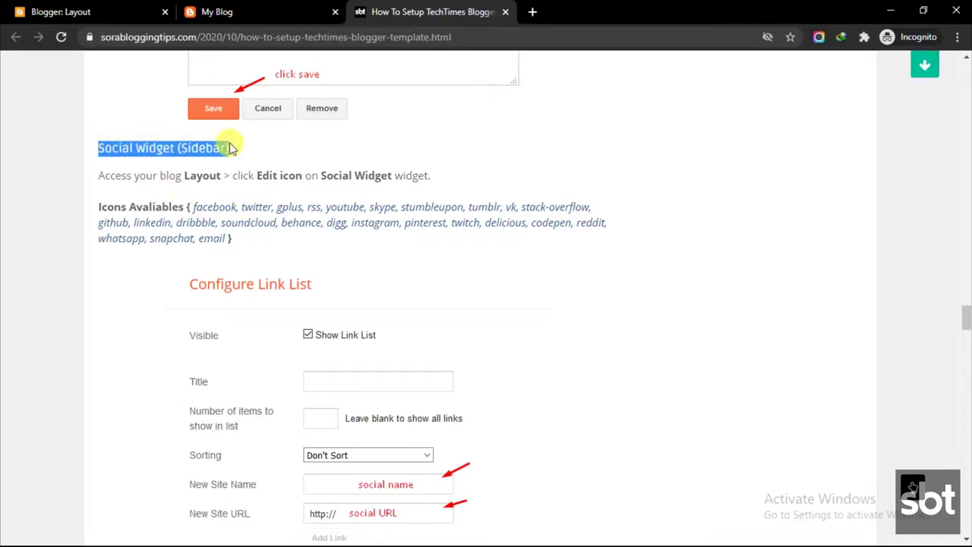
click(81, 170)
drag(100, 173, 266, 245)
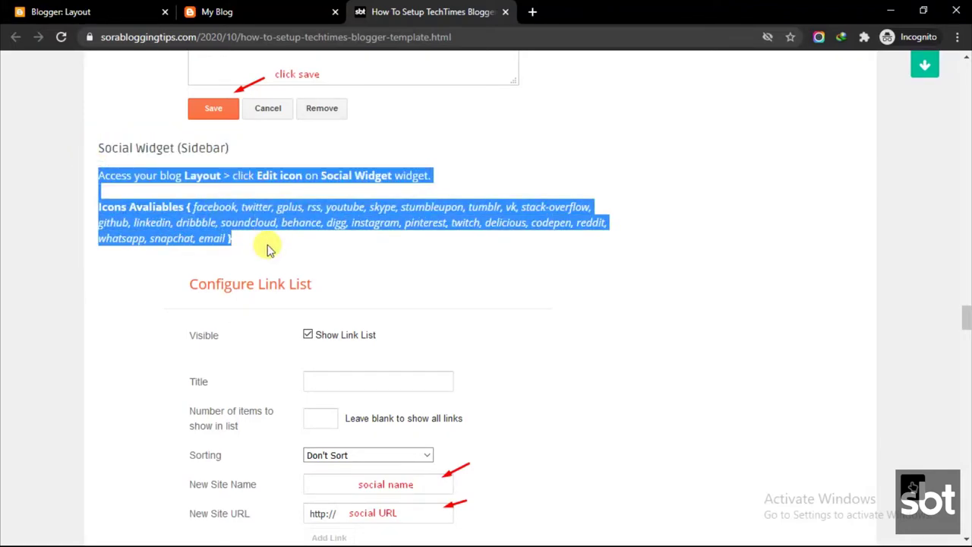
click(199, 206)
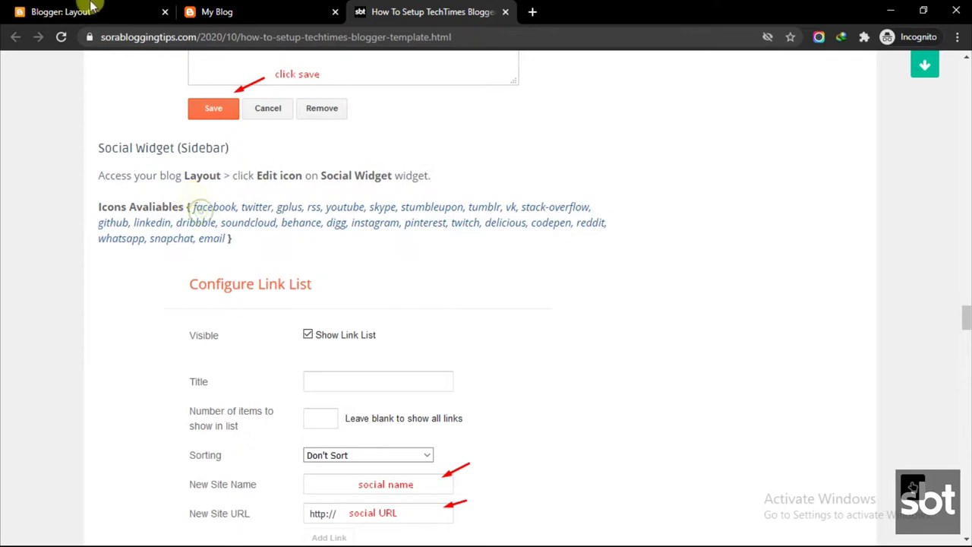
Return to the blog layout and open the Social Plugin gadget in the Social Widget section for configuration.
click(61, 11)
scroll(679, 380, up, 5)
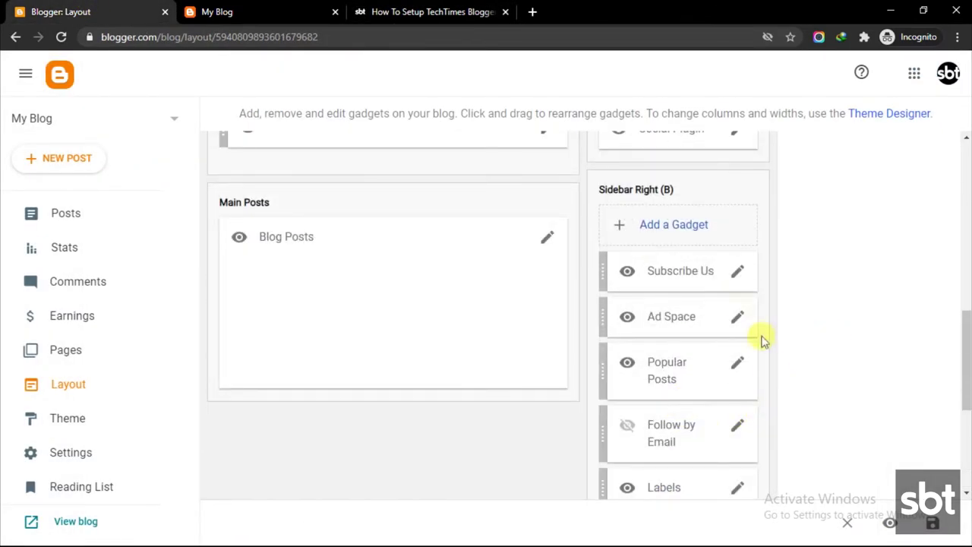
click(736, 276)
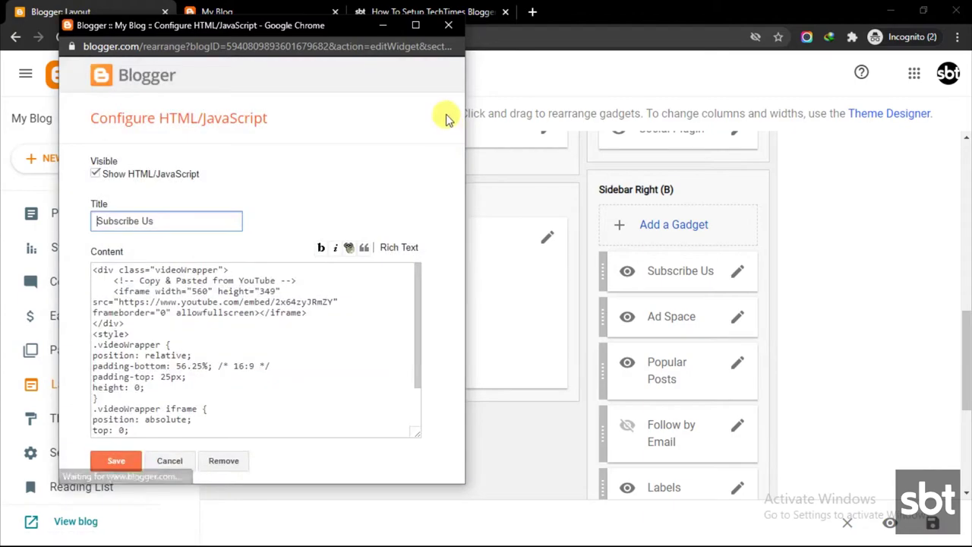
click(448, 25)
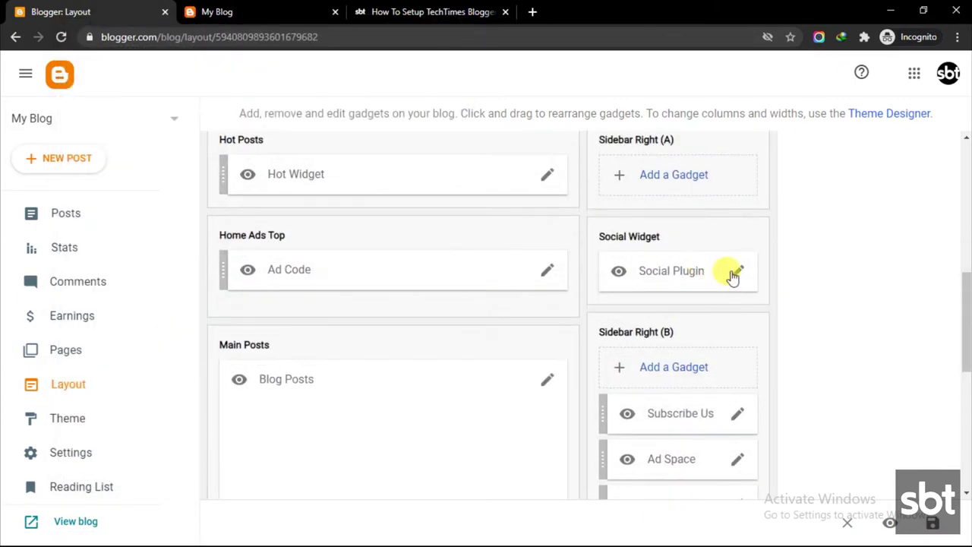
click(737, 271)
scroll(123, 337, down, 2)
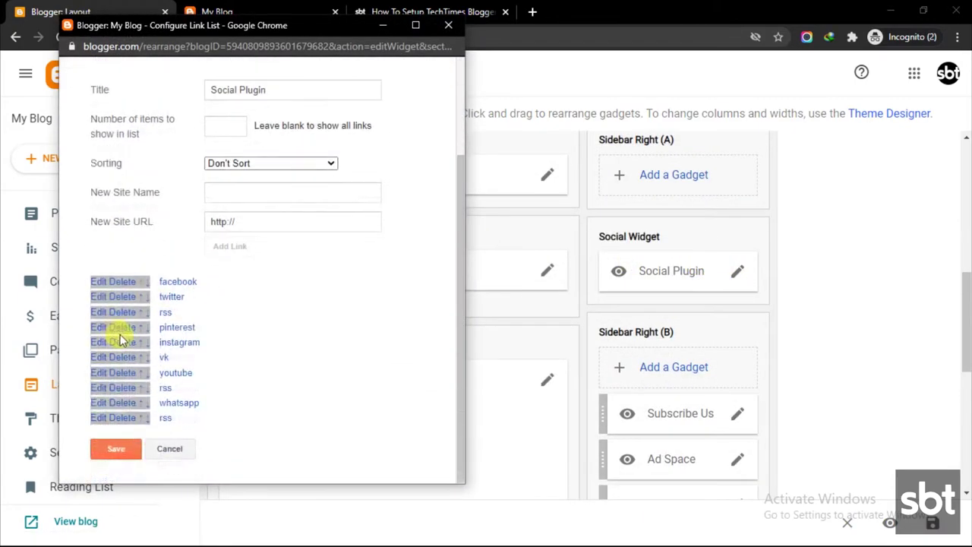
Open the facebook, twitter and first rss links for editing and check their names and URLs.
click(93, 282)
scroll(228, 342, down, 2)
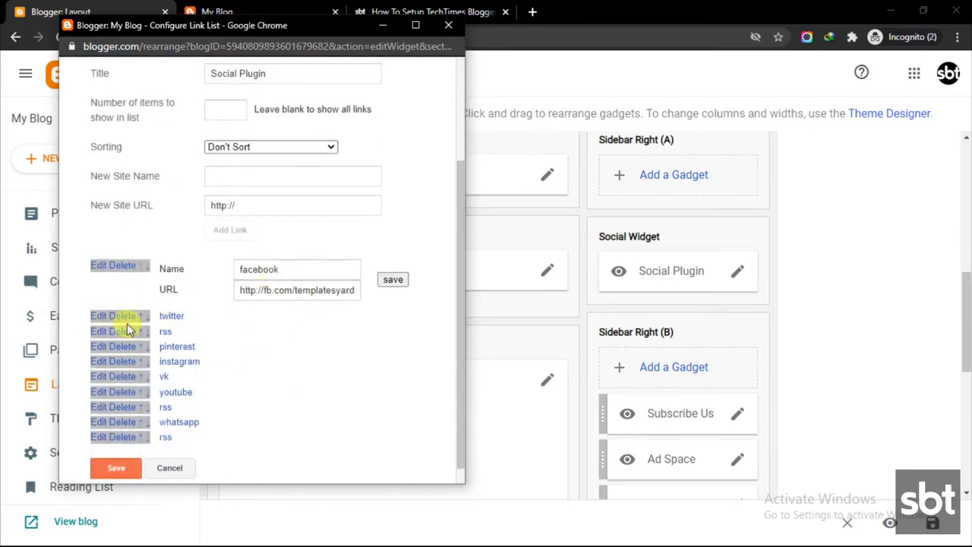
click(99, 315)
scroll(220, 380, down, 2)
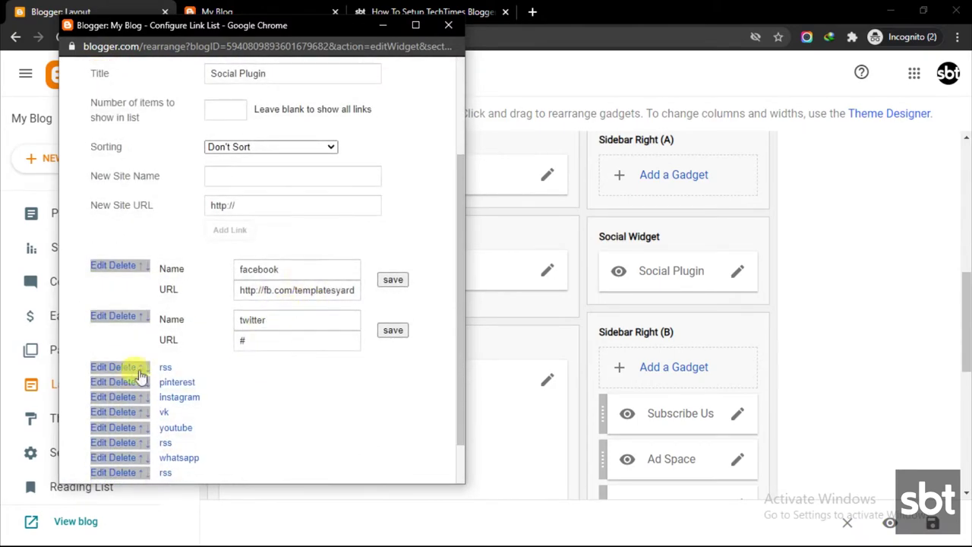
click(104, 370)
scroll(327, 342, down, 2)
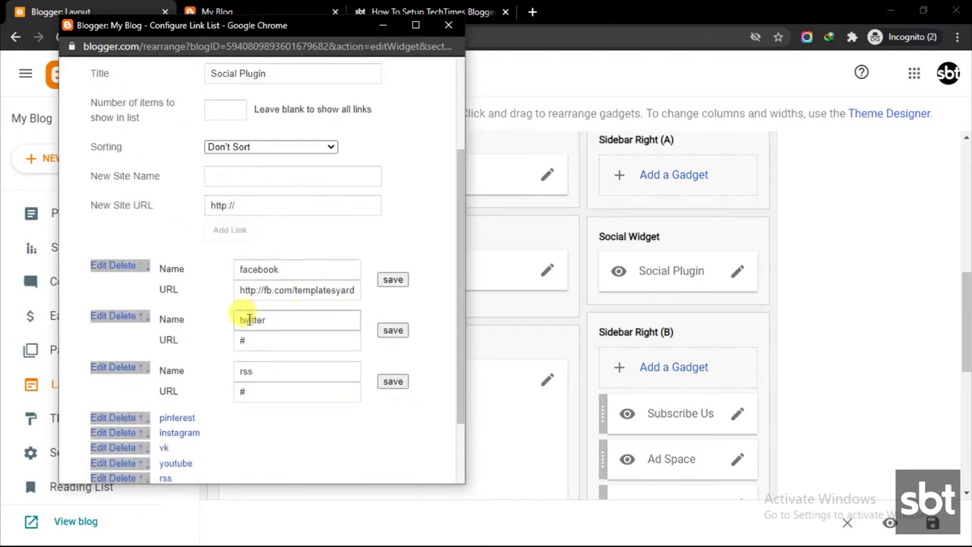
scroll(135, 421, down, 2)
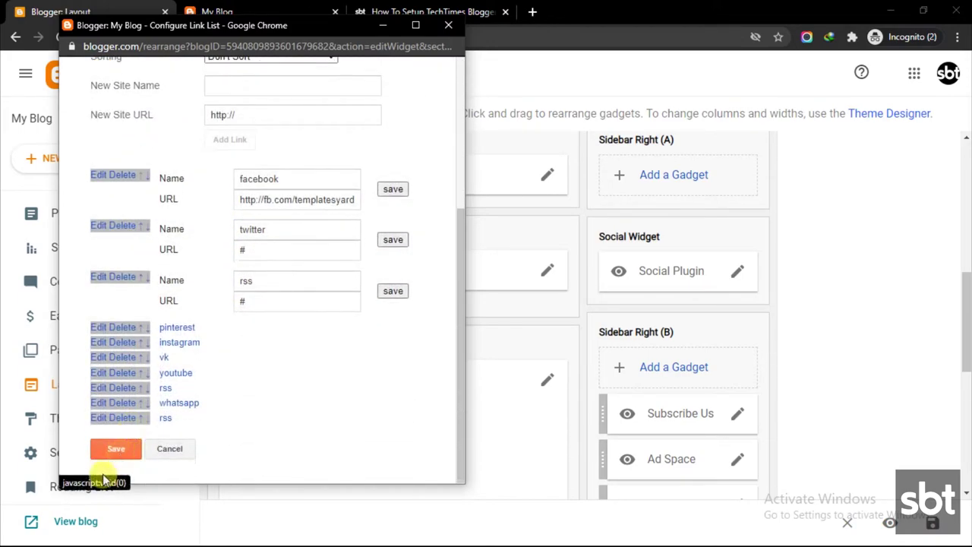
Save the rss, twitter and facebook link entries and save the Social Plugin gadget.
click(392, 289)
click(394, 280)
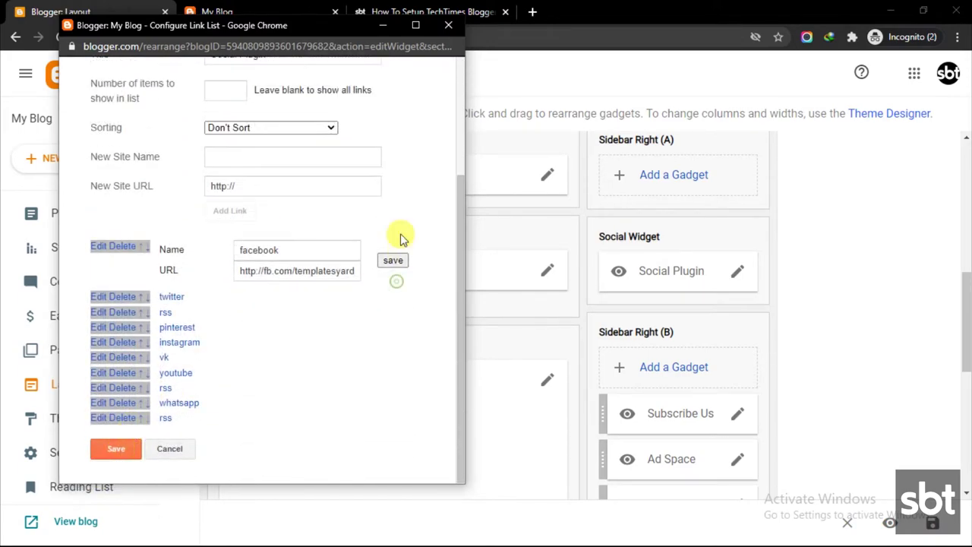
click(393, 264)
click(123, 450)
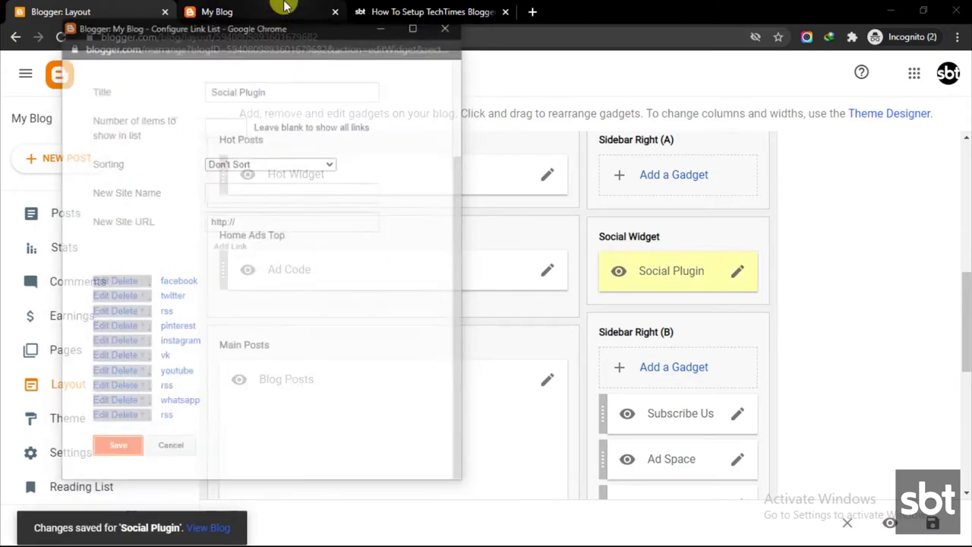
Check the Social Plugin buttons in the sidebar of the live blog.
click(285, 7)
scroll(770, 278, up, 15)
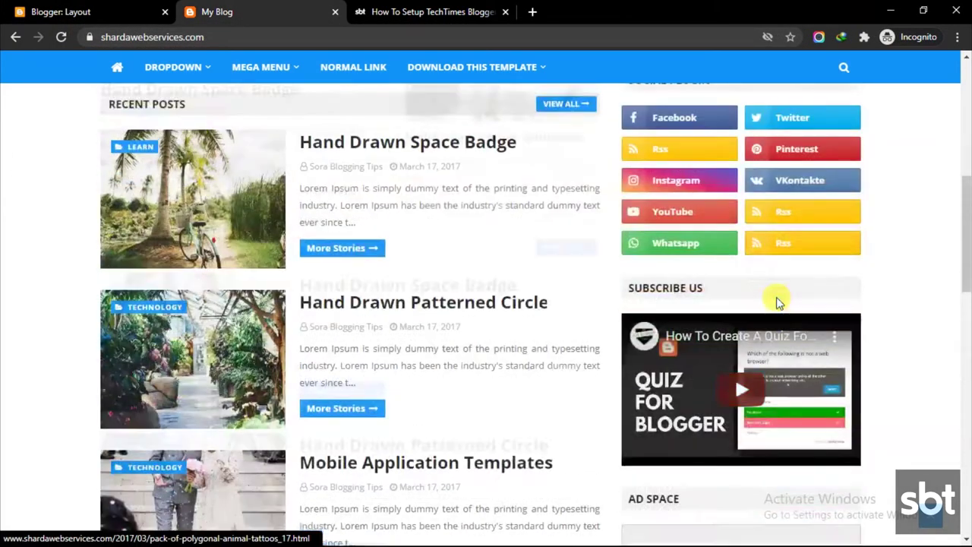
scroll(778, 301, up, 3)
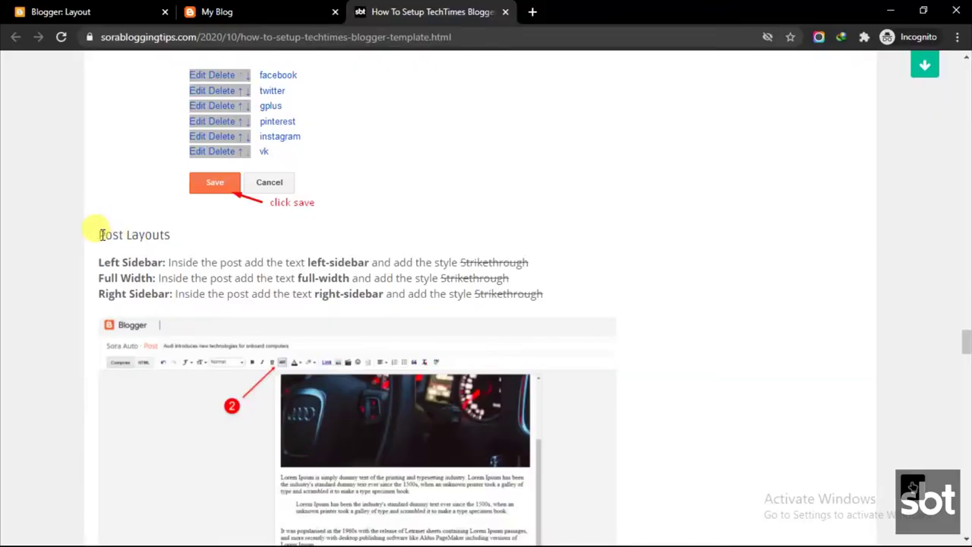
Read the setup guide's Post Layouts section on the left-sidebar, full-width and right-sidebar texts with Strikethrough style.
drag(101, 235, 191, 239)
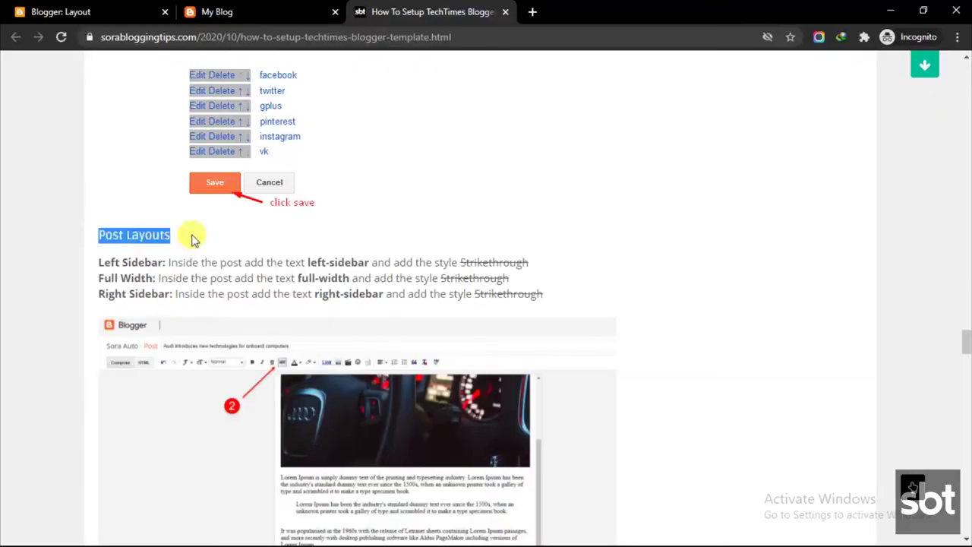
click(122, 259)
drag(101, 262, 555, 297)
click(449, 285)
scroll(450, 284, down, 2)
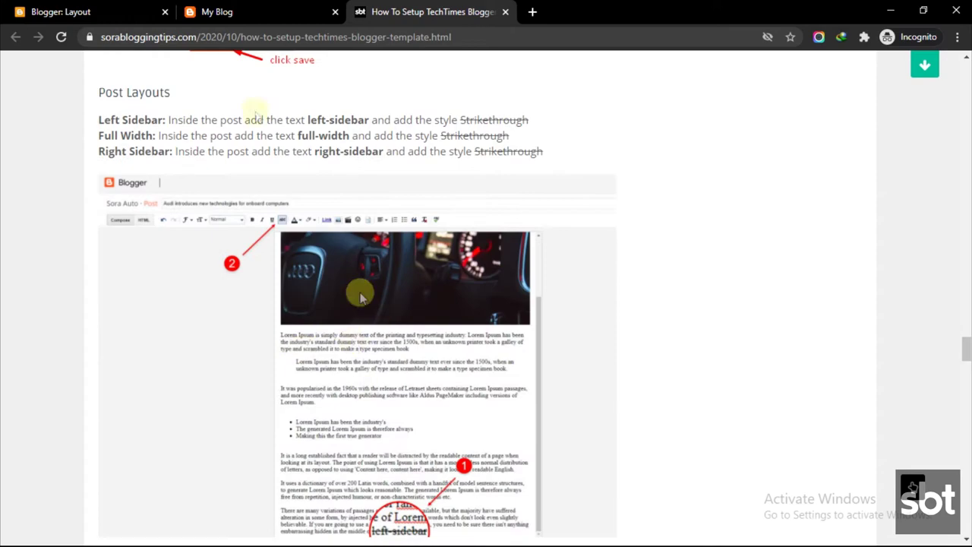
Apply strikethrough to the full-width text at the end of the Hand Drawn Space Badge post and update the post.
click(83, 11)
click(110, 226)
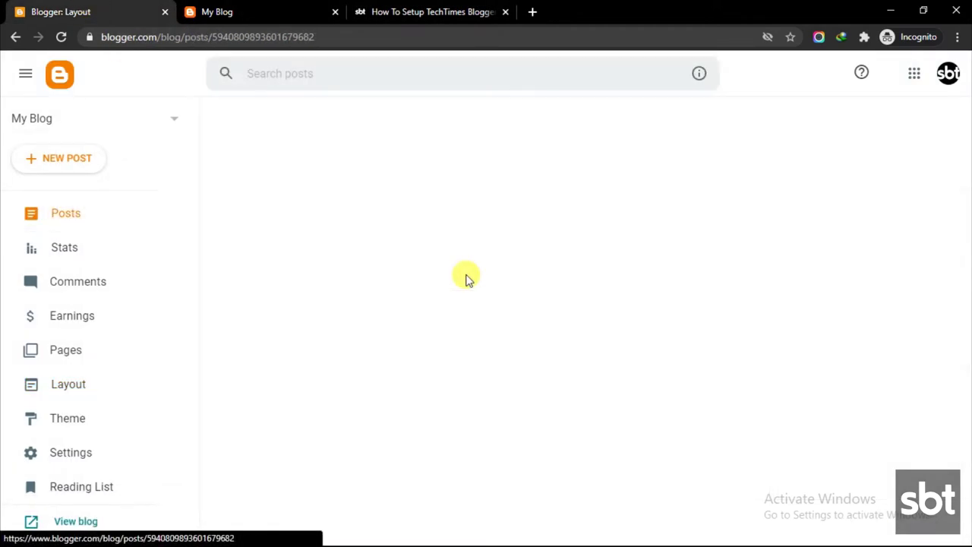
click(391, 210)
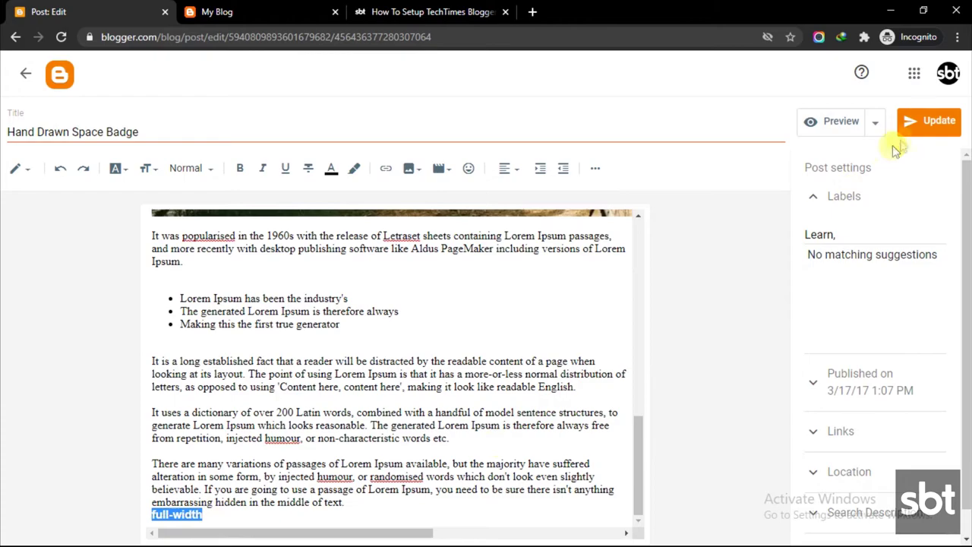
click(918, 122)
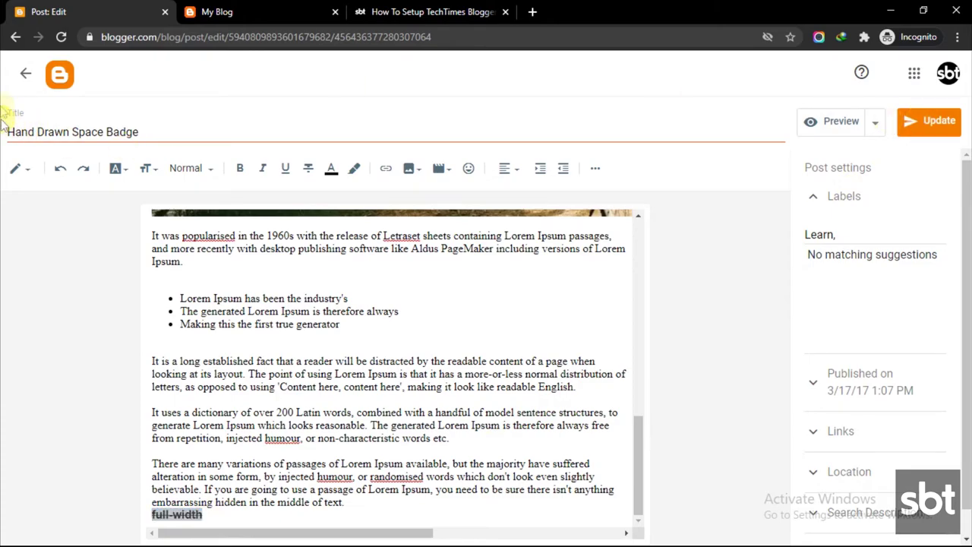
click(24, 75)
Open the Hand Drawn Space Badge post on the live blog and check its layout without the sidebar.
click(243, 11)
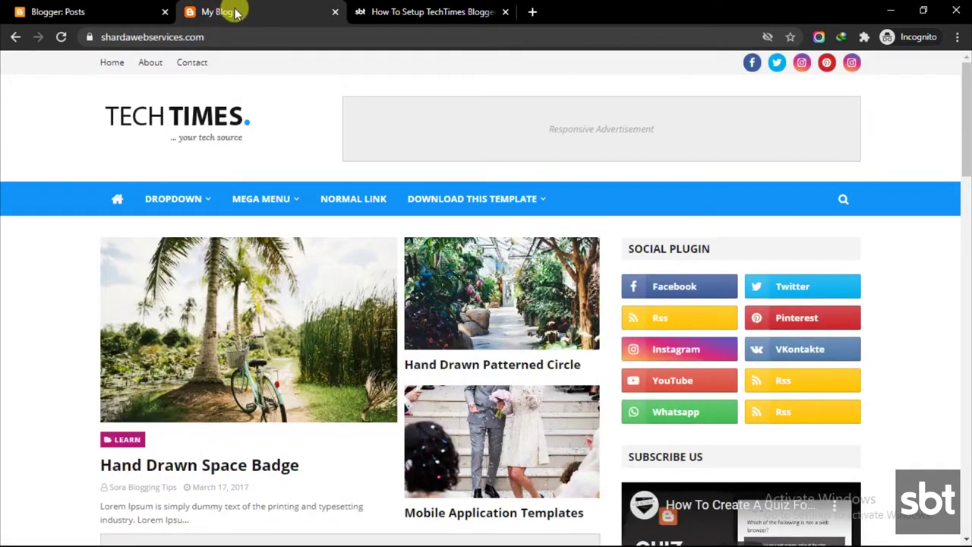
scroll(296, 310, down, 4)
click(338, 342)
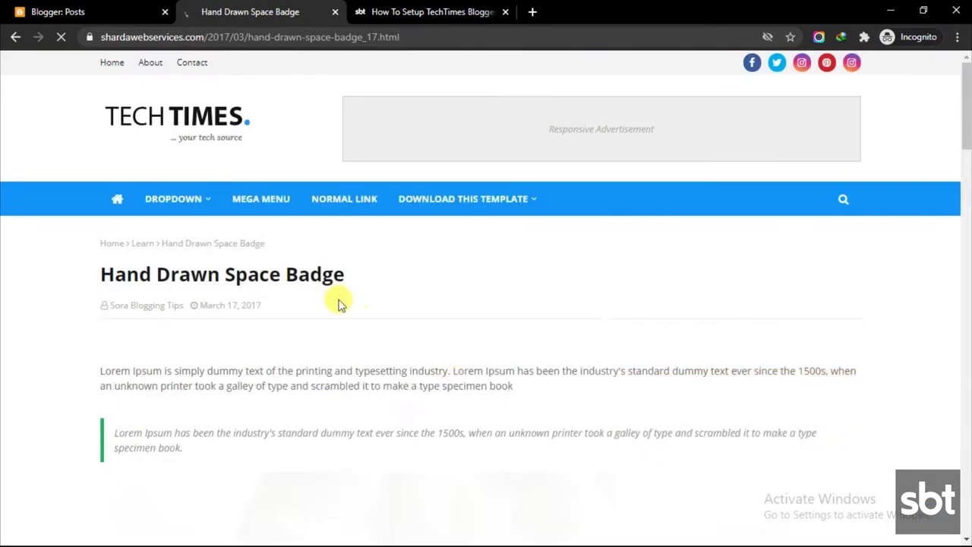
scroll(450, 444, down, 10)
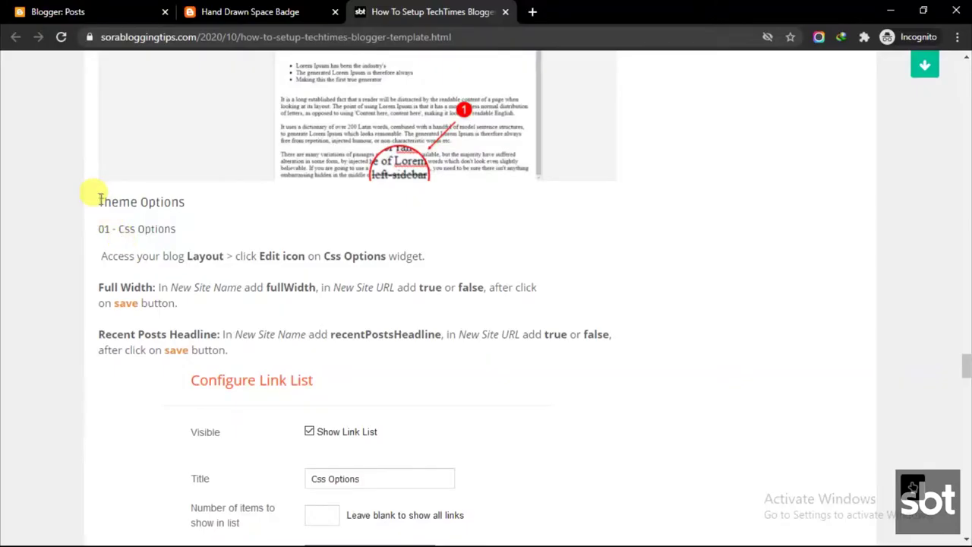
Read the Css Options and Default Variables instructions in the setup guide's Theme Options section.
drag(99, 199, 251, 348)
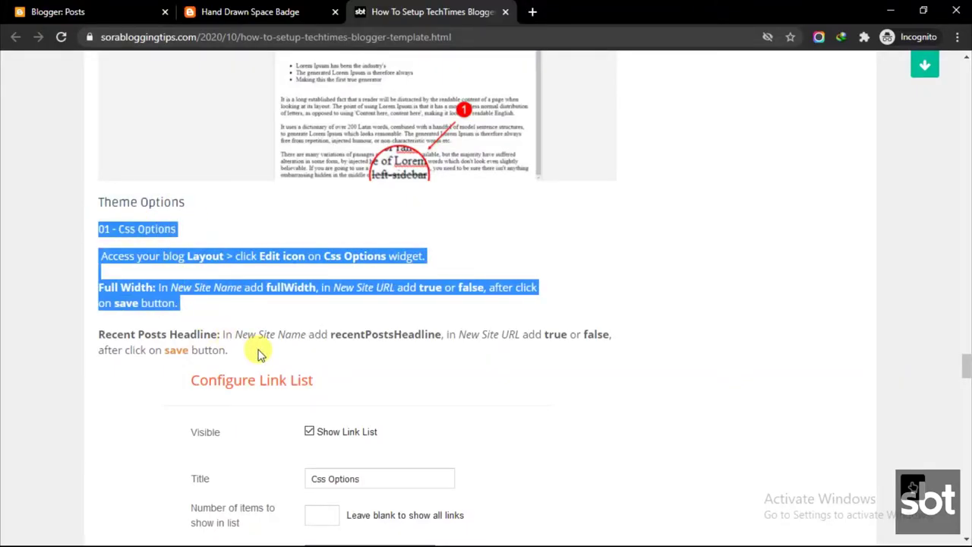
click(191, 278)
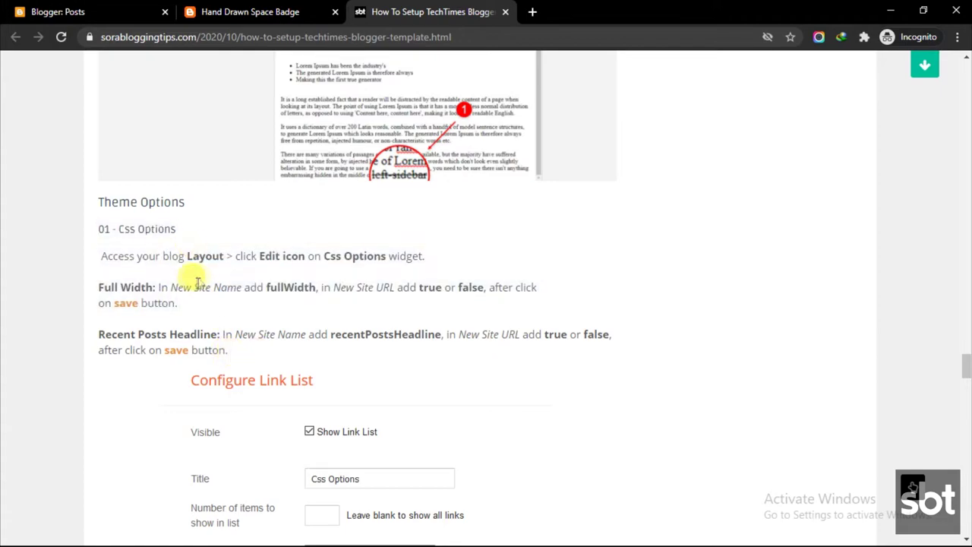
scroll(195, 289, down, 6)
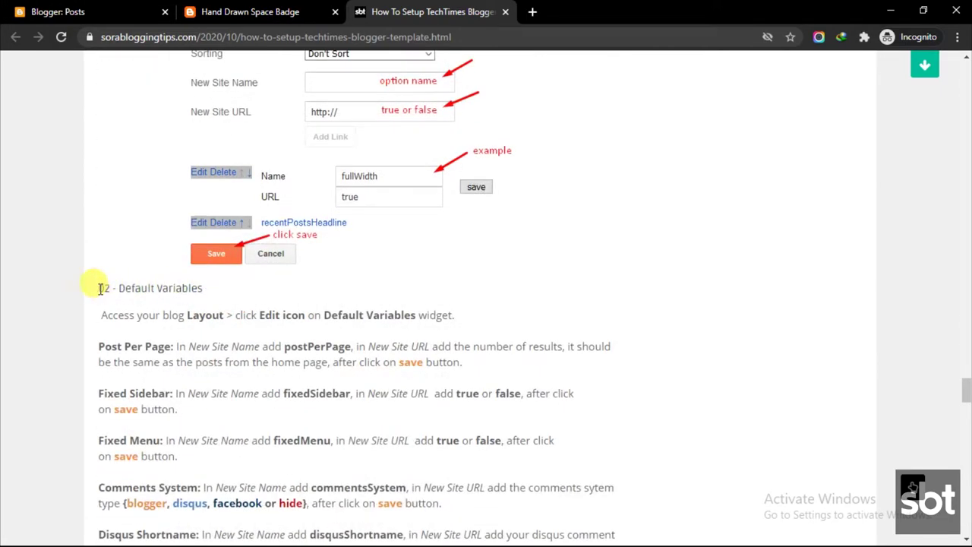
drag(101, 288, 221, 377)
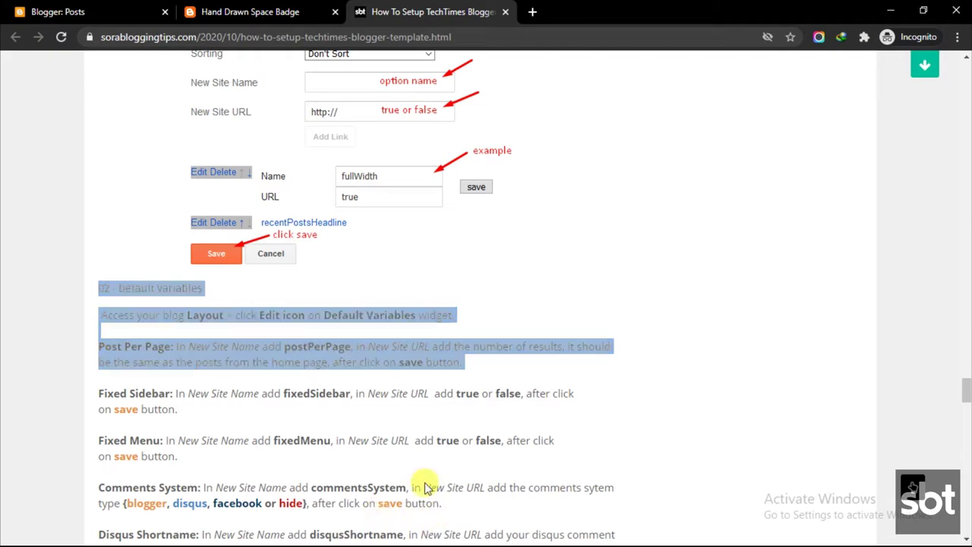
scroll(371, 419, up, 2)
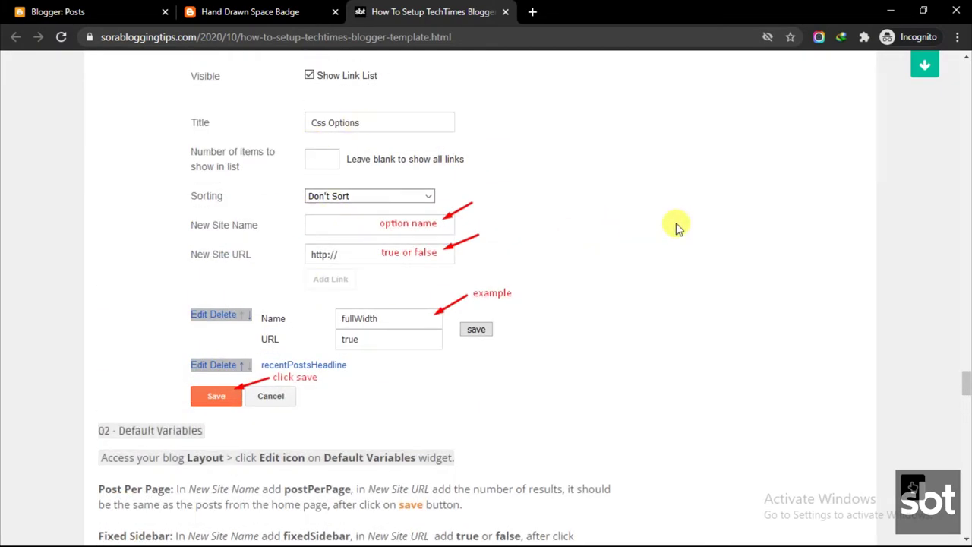
Open the Css Options gadget in the blog layout, keep the fullWidth option's URL as true, and save that entry.
click(128, 9)
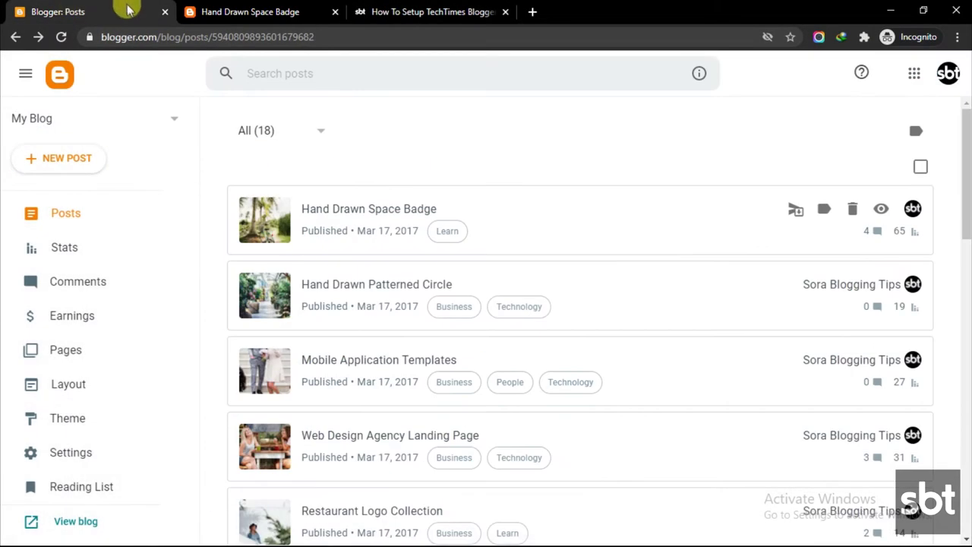
click(81, 382)
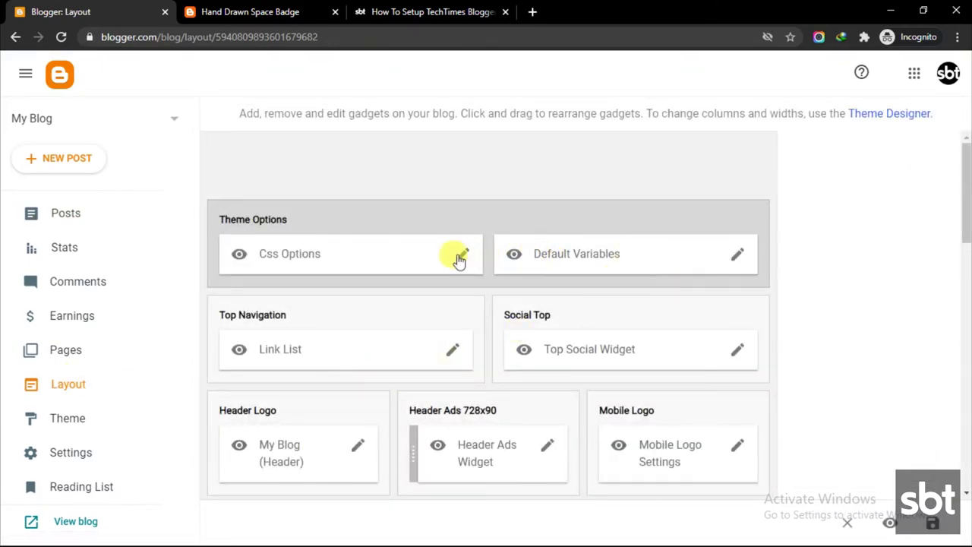
click(460, 257)
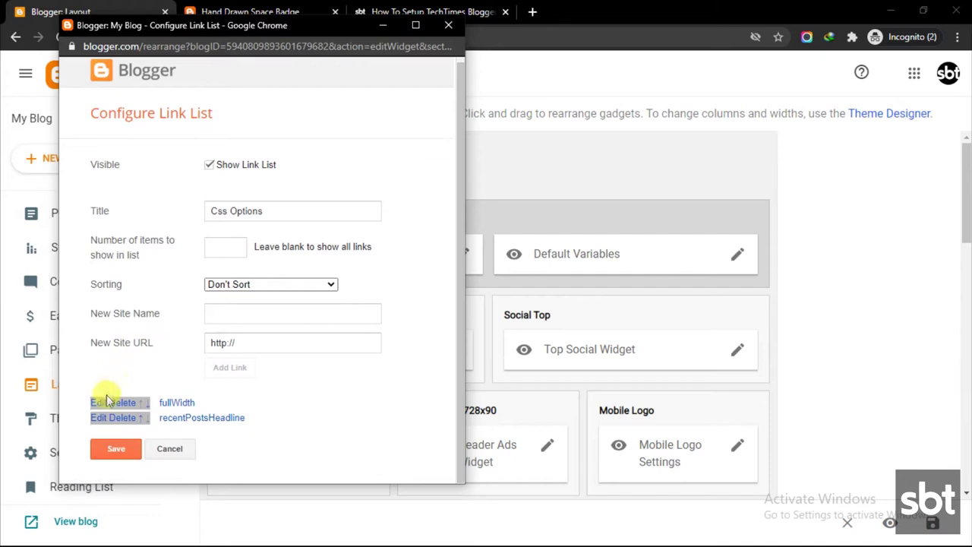
click(107, 402)
click(267, 393)
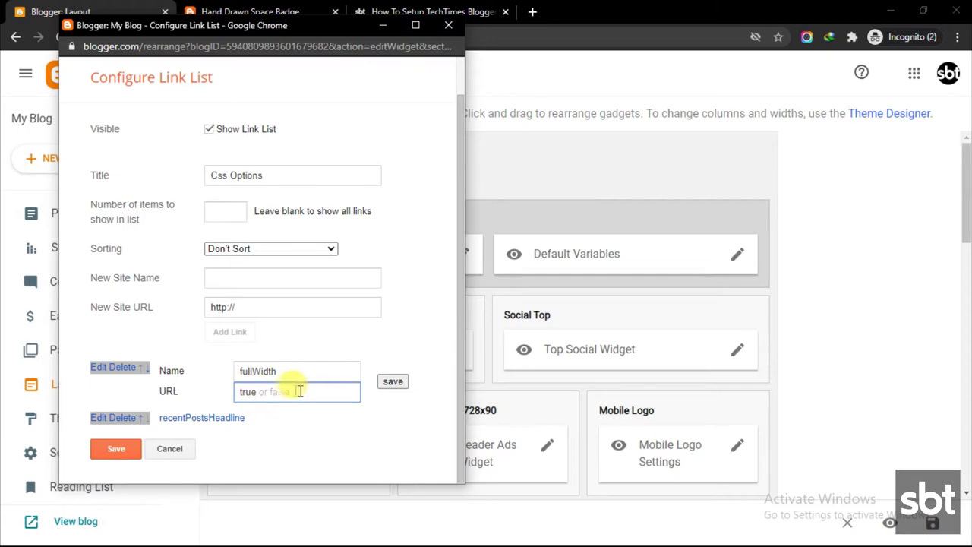
click(392, 381)
Review the recentPostsHeadline option's true or false URL value, save the entry, and save the Css Options gadget.
click(106, 419)
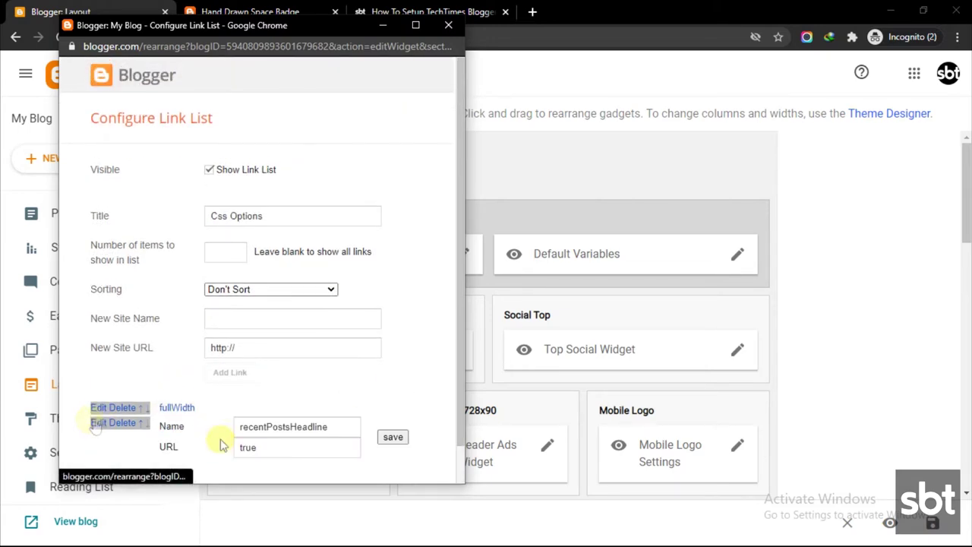
click(275, 450)
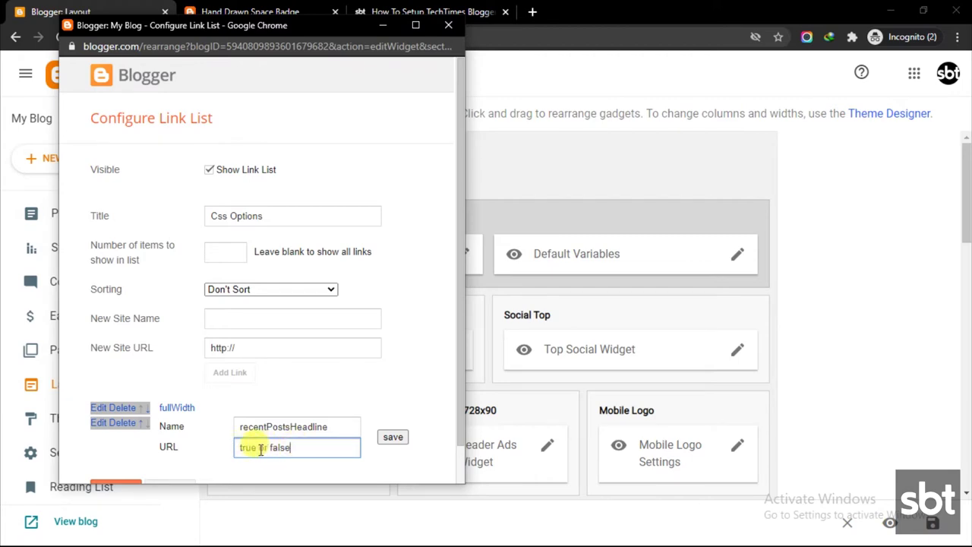
click(393, 439)
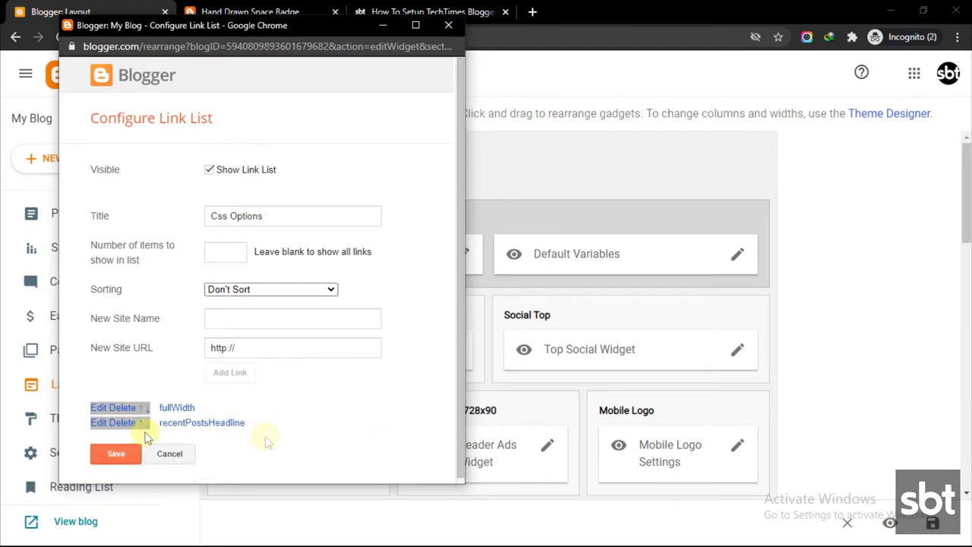
click(116, 448)
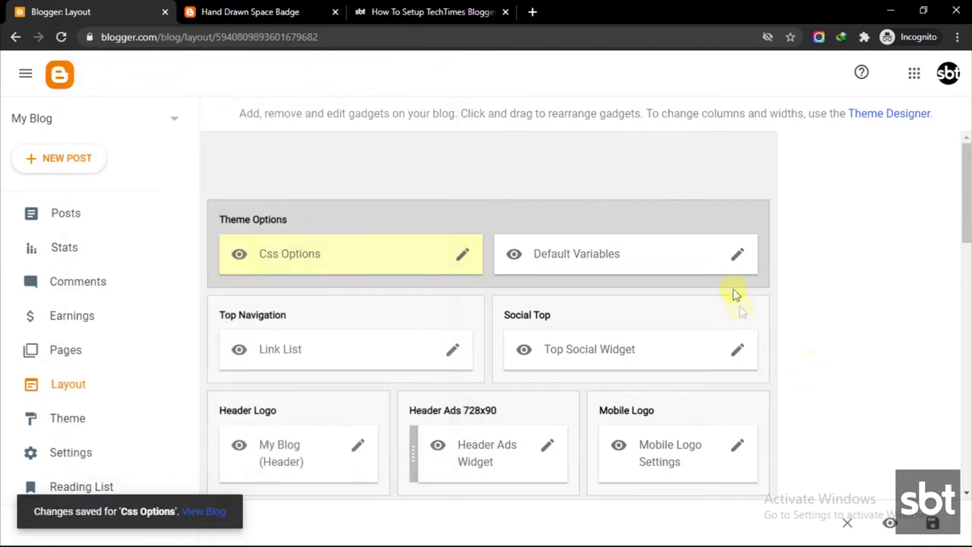
Open the Default Variables gadget in the Theme Options section, review its list of variables, and save the gadget.
click(734, 259)
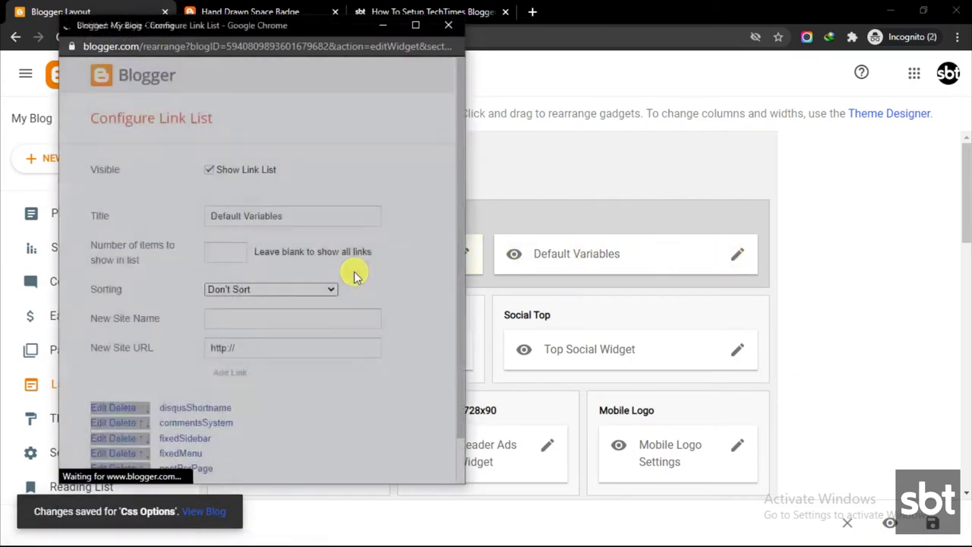
scroll(309, 306, down, 1)
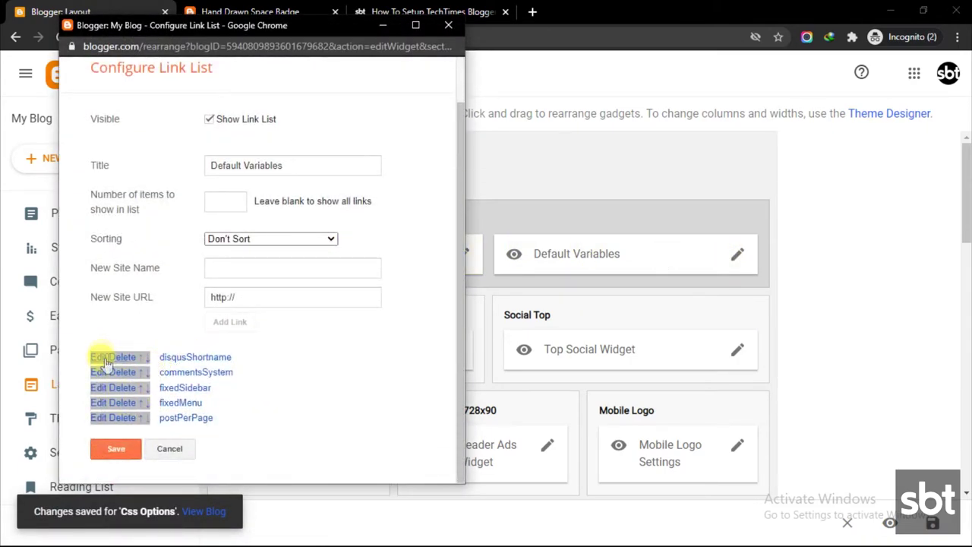
click(113, 451)
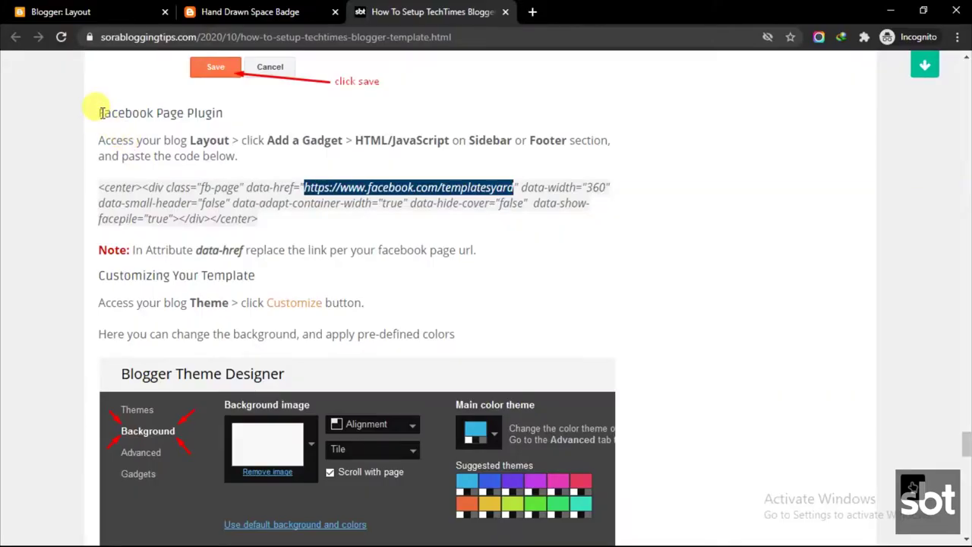
Read the Facebook Page Plugin instructions and code snippet in the setup guide.
drag(99, 112, 261, 134)
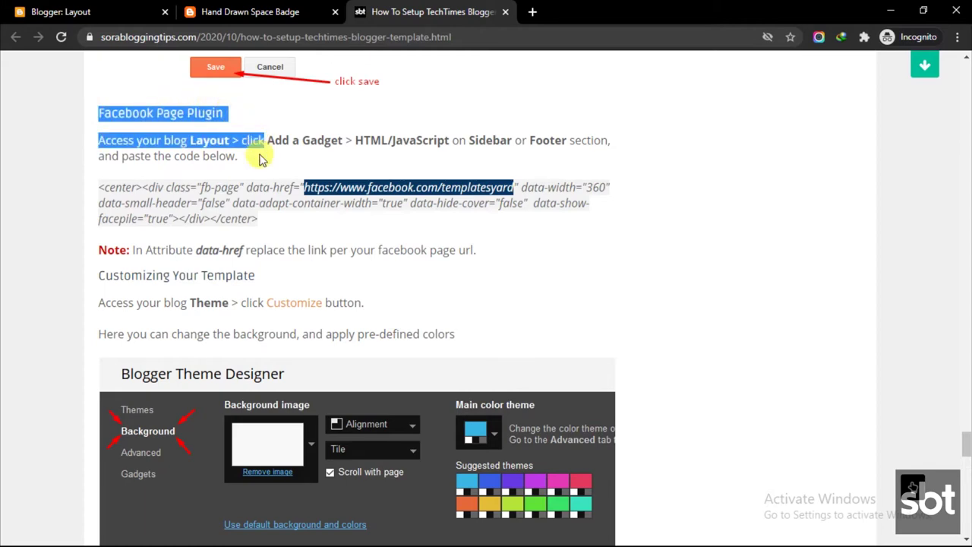
click(238, 164)
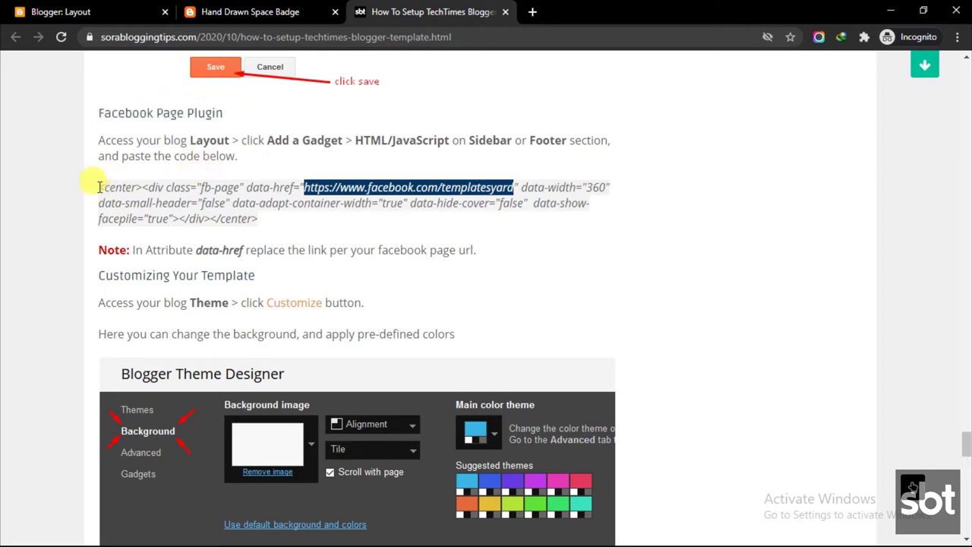
drag(99, 187, 261, 223)
click(262, 194)
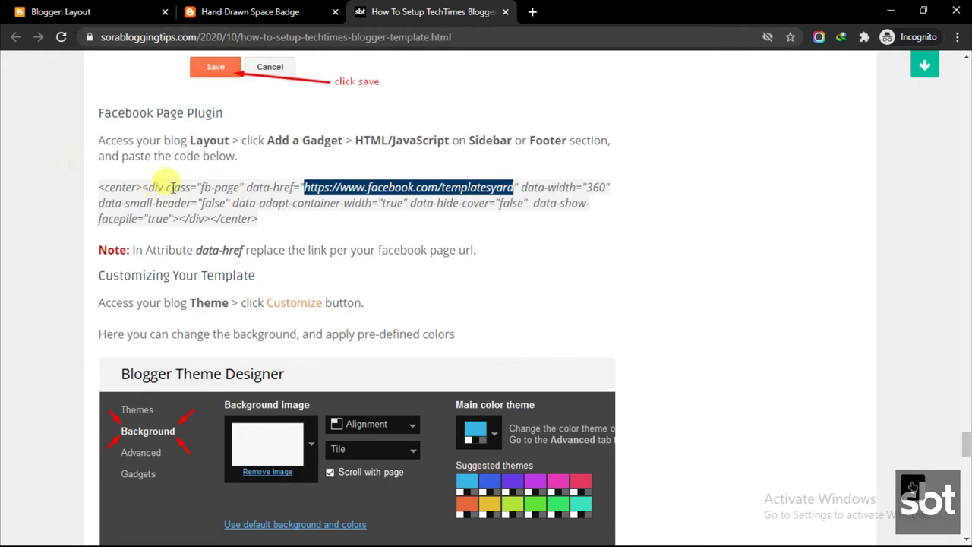
Open the gadget picker for Sidebar Right (B) in the layout and copy the Facebook page plugin code from the setup guide.
click(80, 9)
scroll(691, 372, down, 10)
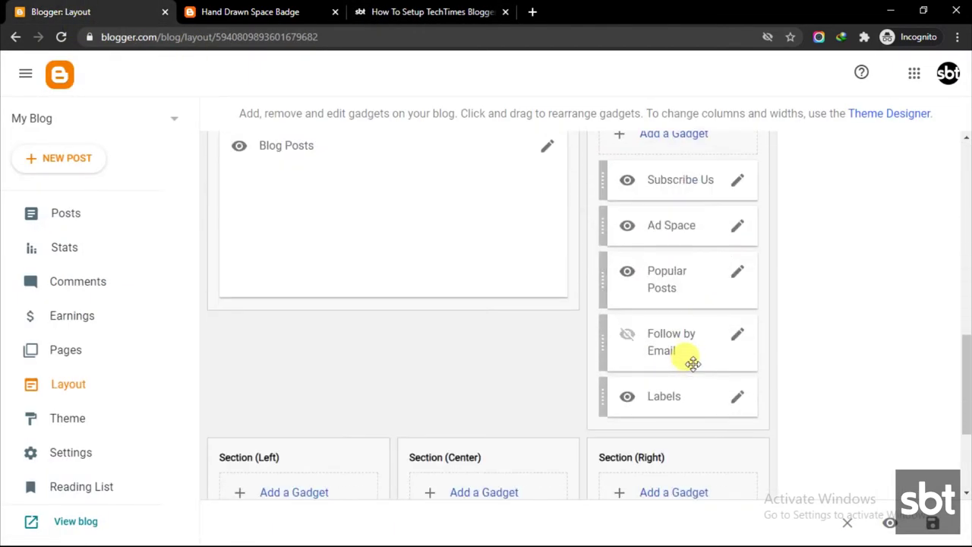
scroll(749, 306, up, 1)
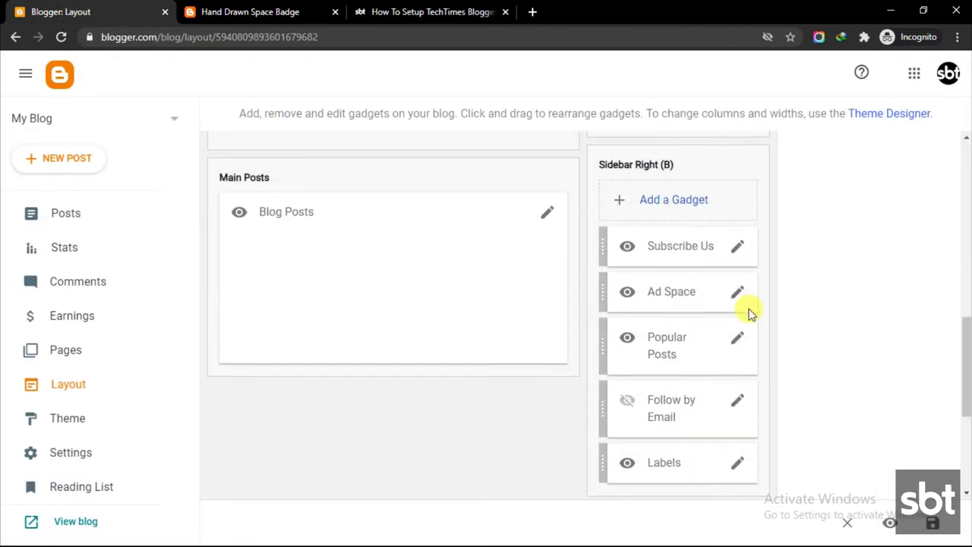
click(704, 215)
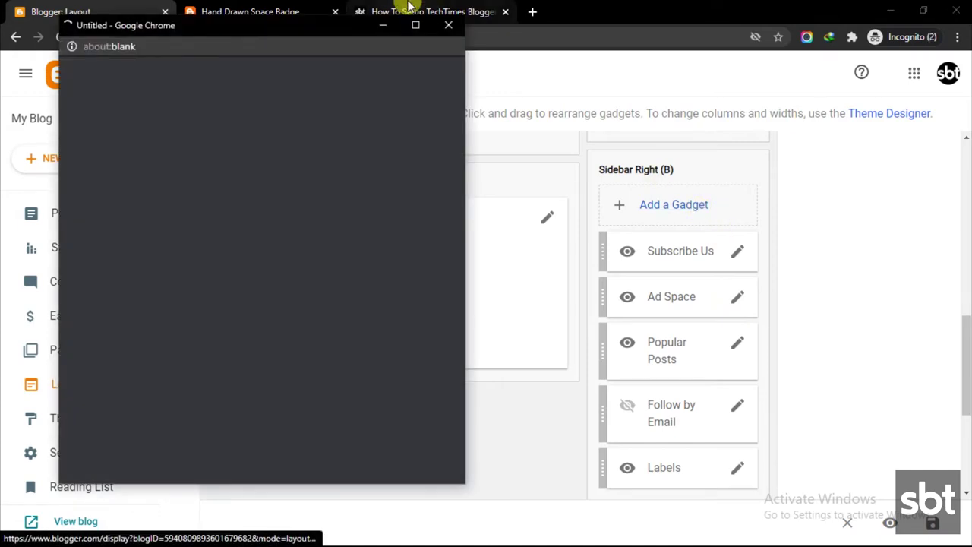
click(408, 6)
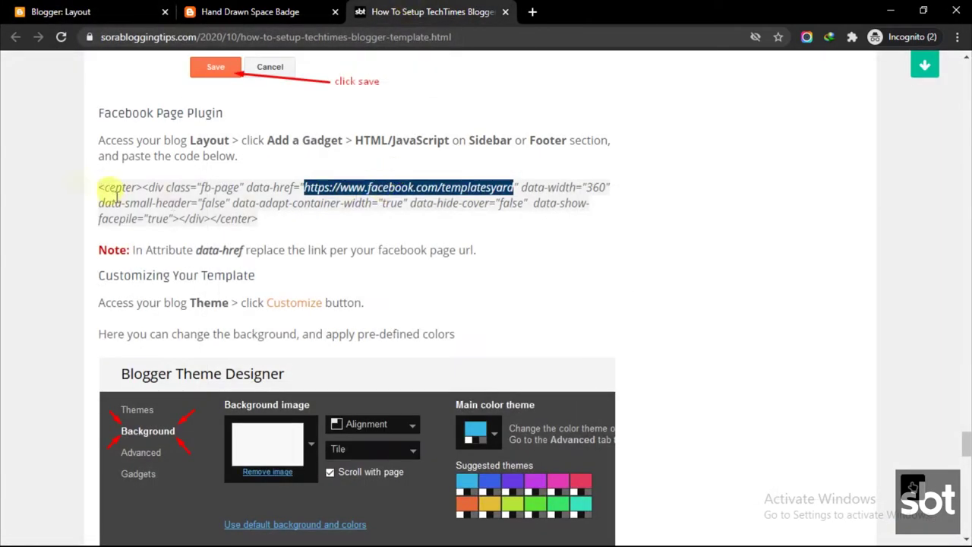
drag(99, 187, 274, 225)
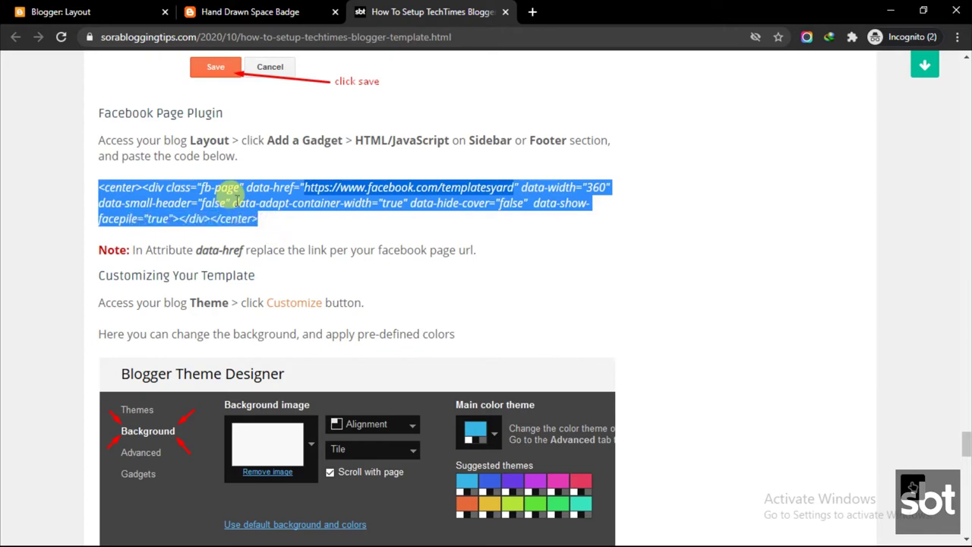
right_click(238, 205)
click(262, 214)
Return to the blog layout and add an HTML/JavaScript gadget to the Sidebar Right (B) section.
click(90, 8)
click(675, 207)
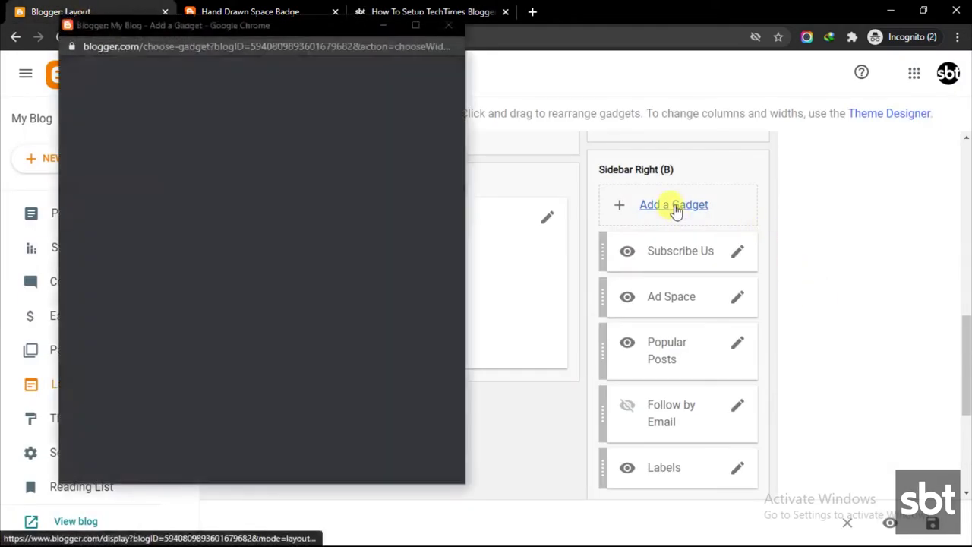
scroll(266, 319, down, 1)
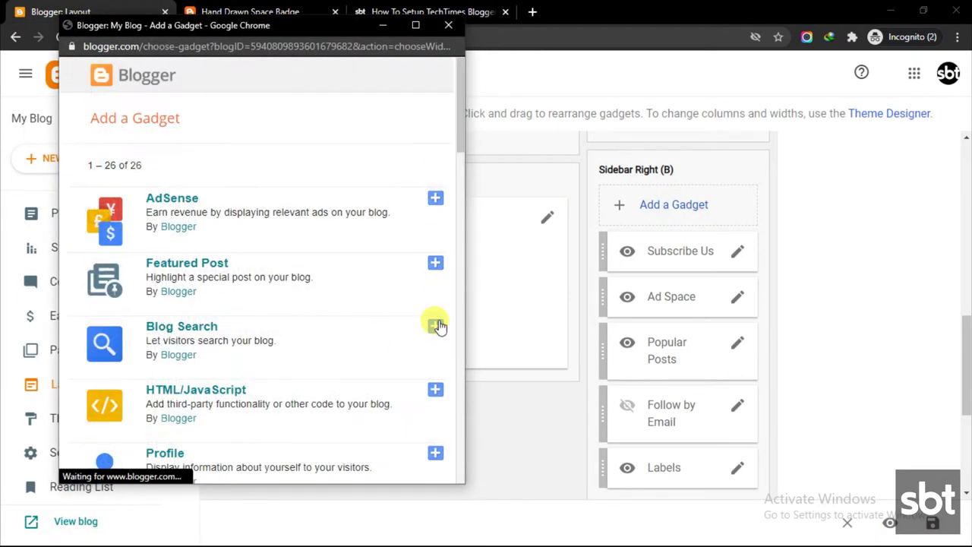
click(436, 391)
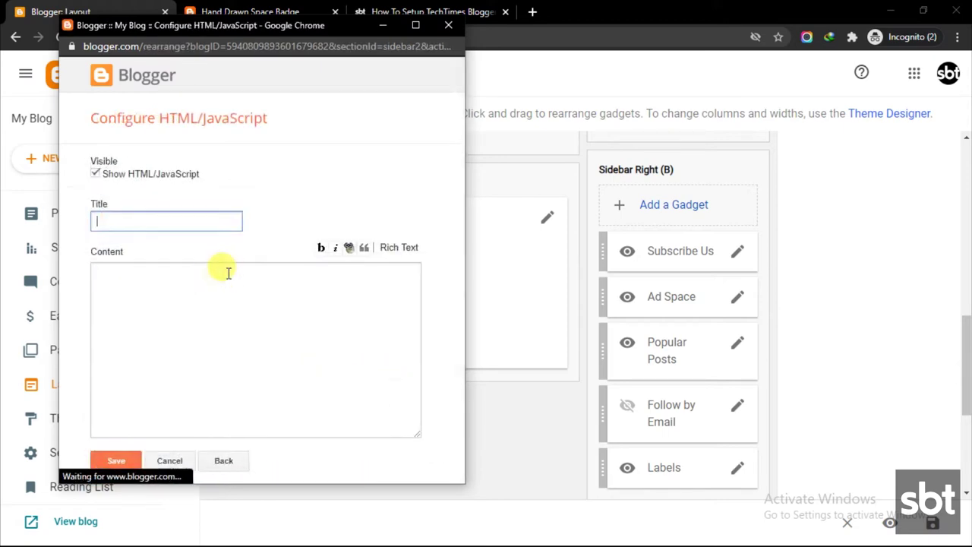
Paste the Facebook page plugin code as the gadget's content, title it Like Box, and save the gadget.
click(211, 284)
right_click(213, 293)
click(242, 400)
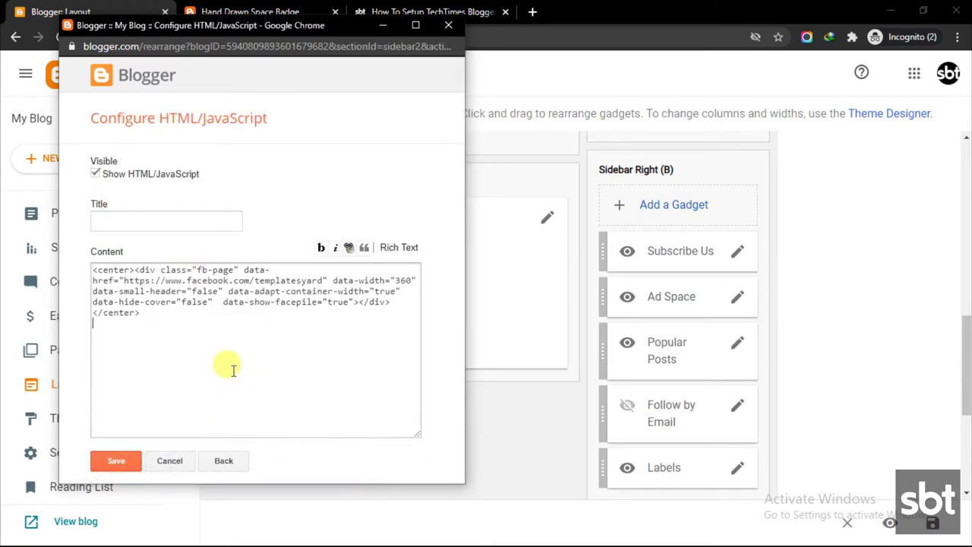
click(151, 219)
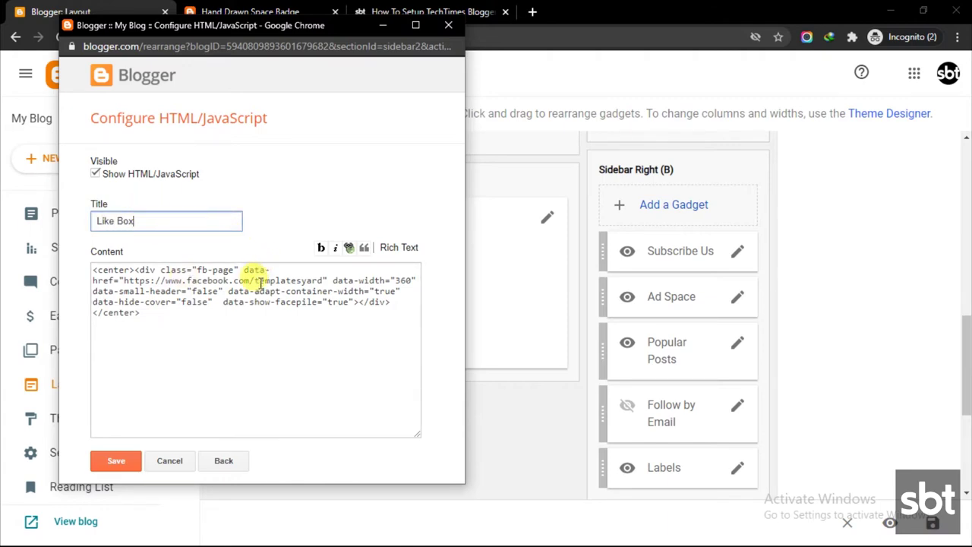
drag(256, 283, 321, 281)
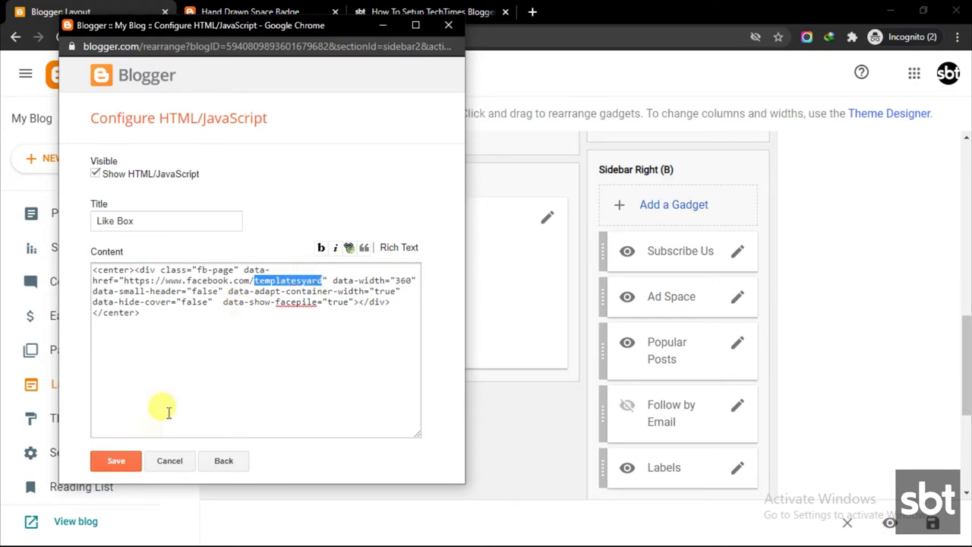
click(129, 469)
Switch to the live blog and load its home page to check the Like Box gadget in the sidebar.
click(282, 11)
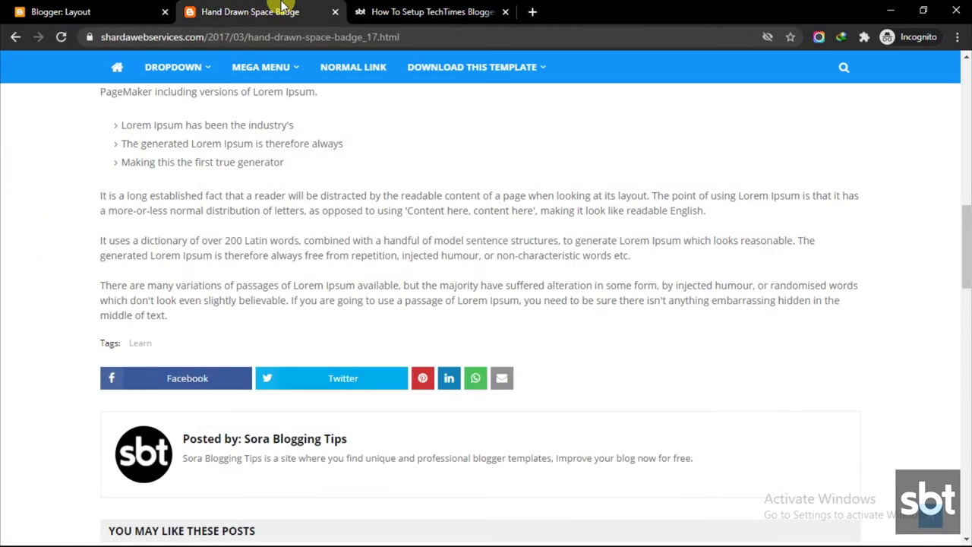
mouse_move(159, 99)
click(115, 67)
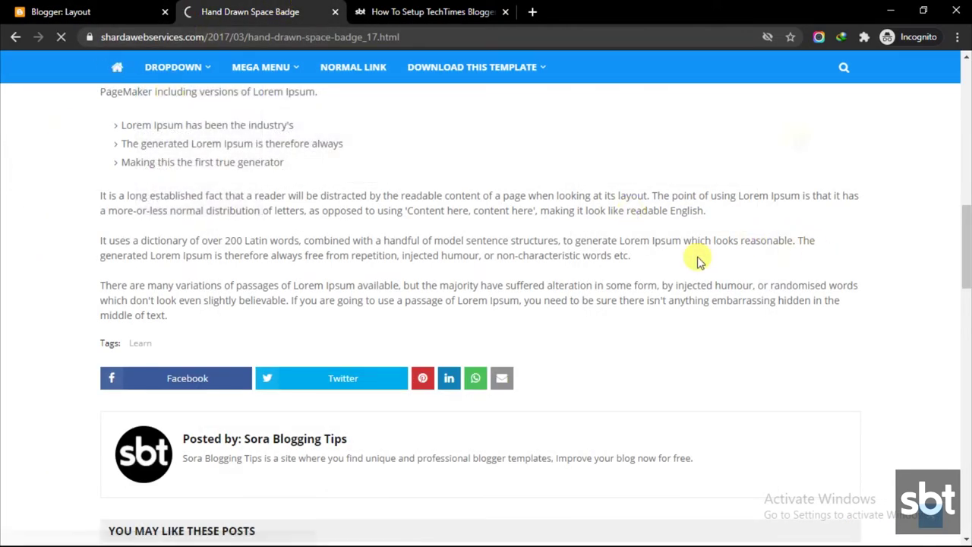
scroll(849, 242, down, 2)
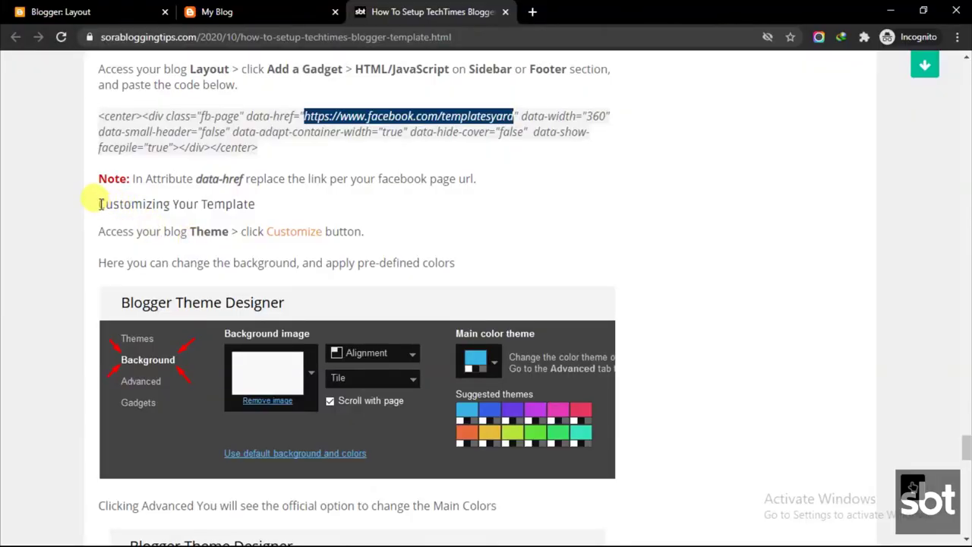
Read the Customizing Your Template instructions about changing the background and applying pre-defined colors in the setup guide.
drag(100, 203, 253, 210)
click(154, 228)
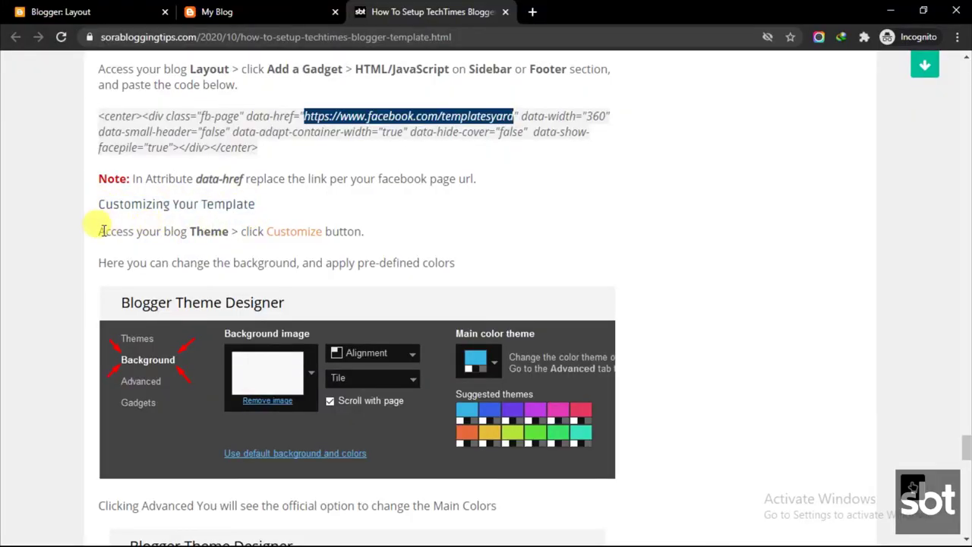
drag(101, 231, 427, 267)
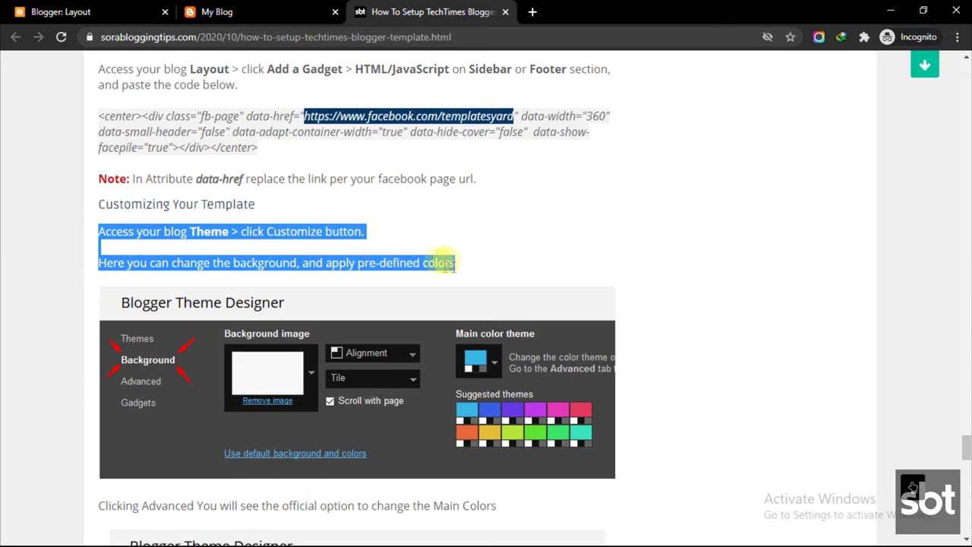
click(385, 255)
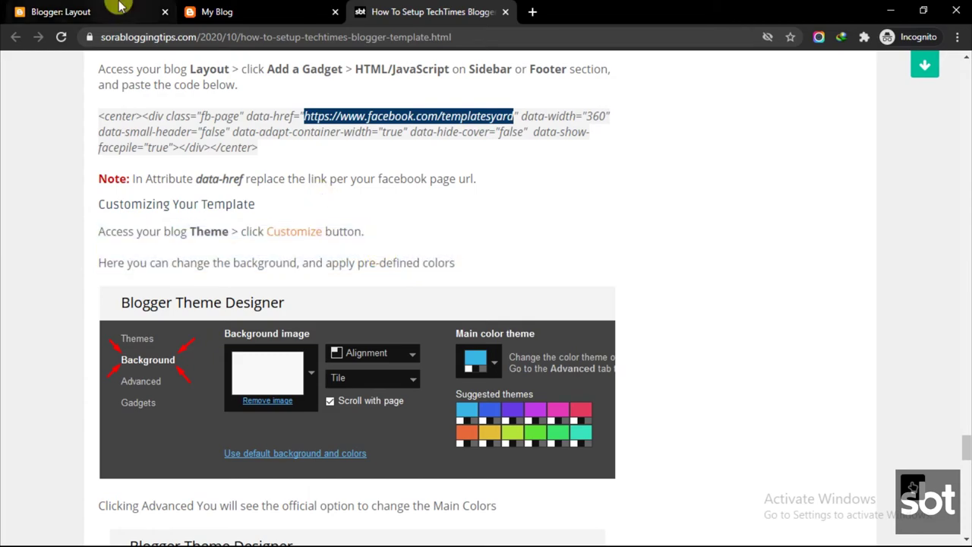
Return to Blogger, go to the blog's Theme page, and open the theme customizer.
click(120, 9)
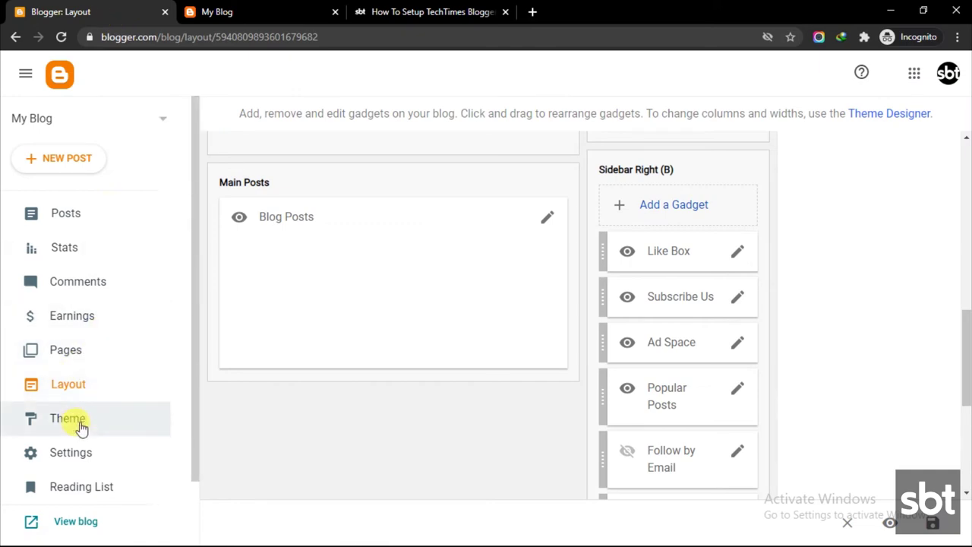
click(82, 428)
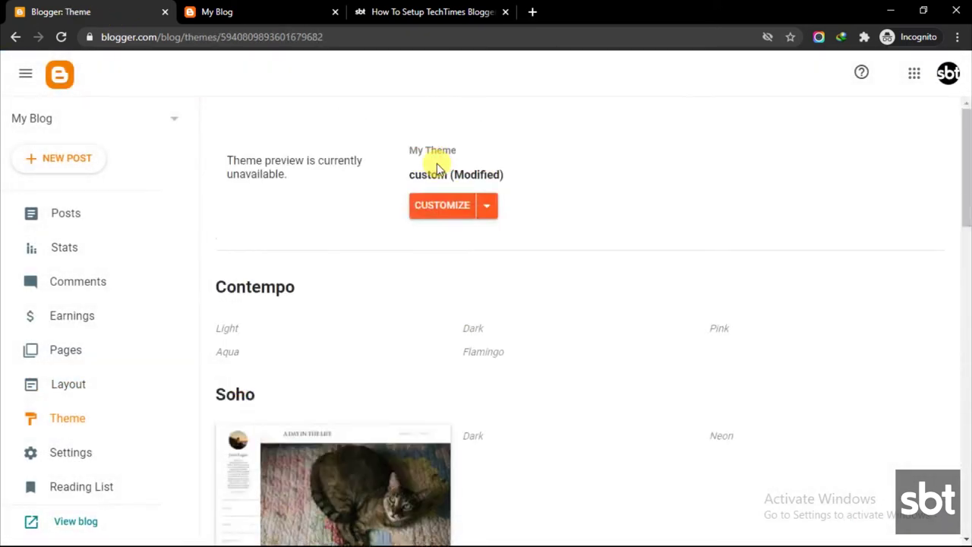
click(443, 211)
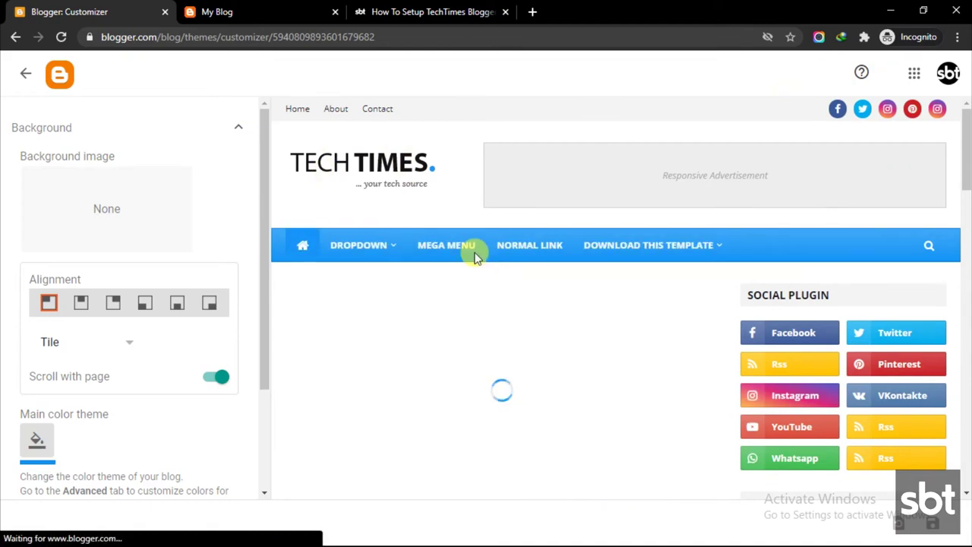
Examine the customizer's Background options for image, alignment and main color theme, and collapse the section.
scroll(5, 213, down, 1)
scroll(3, 221, up, 1)
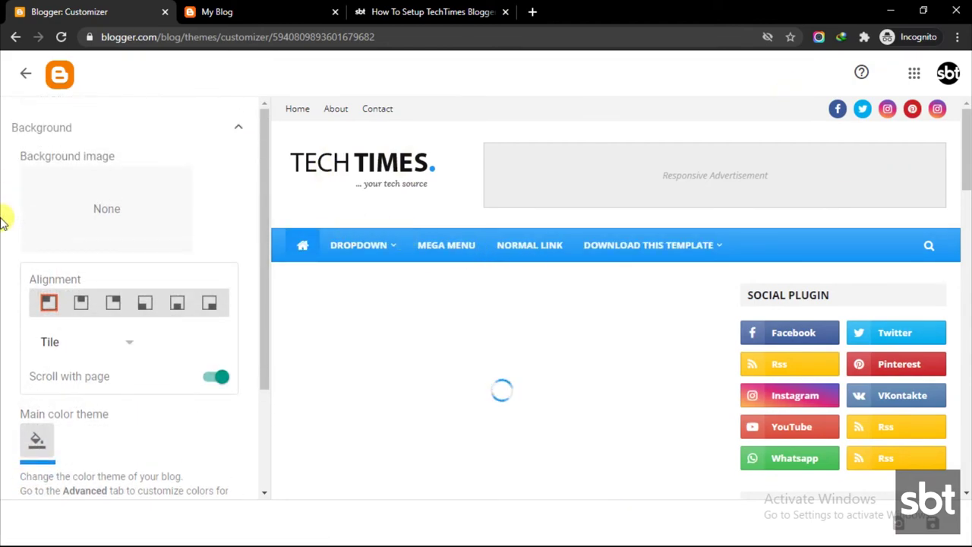
click(91, 129)
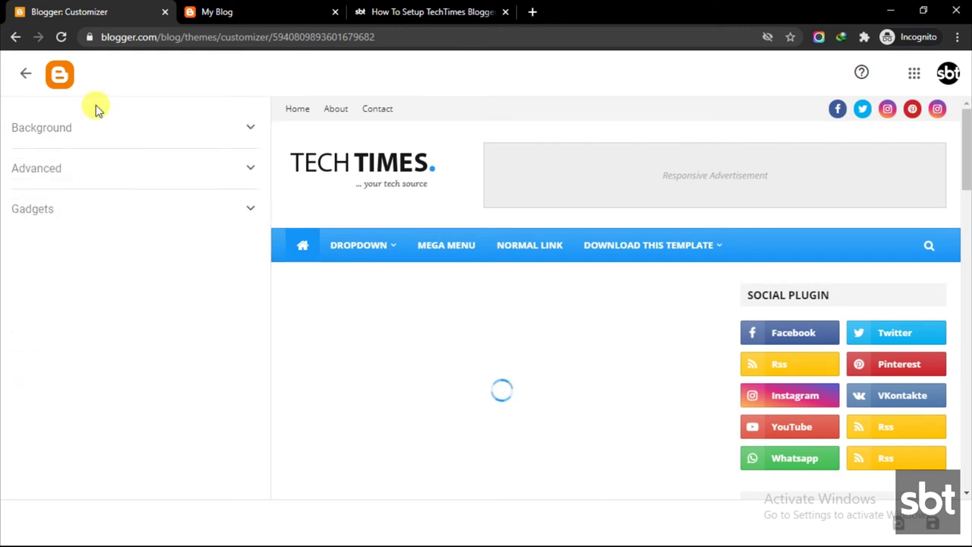
click(99, 124)
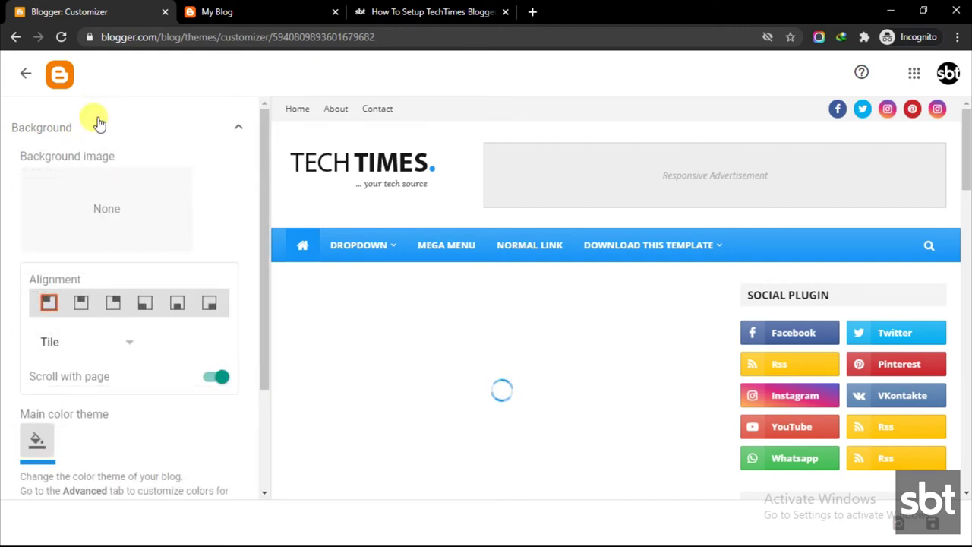
click(83, 130)
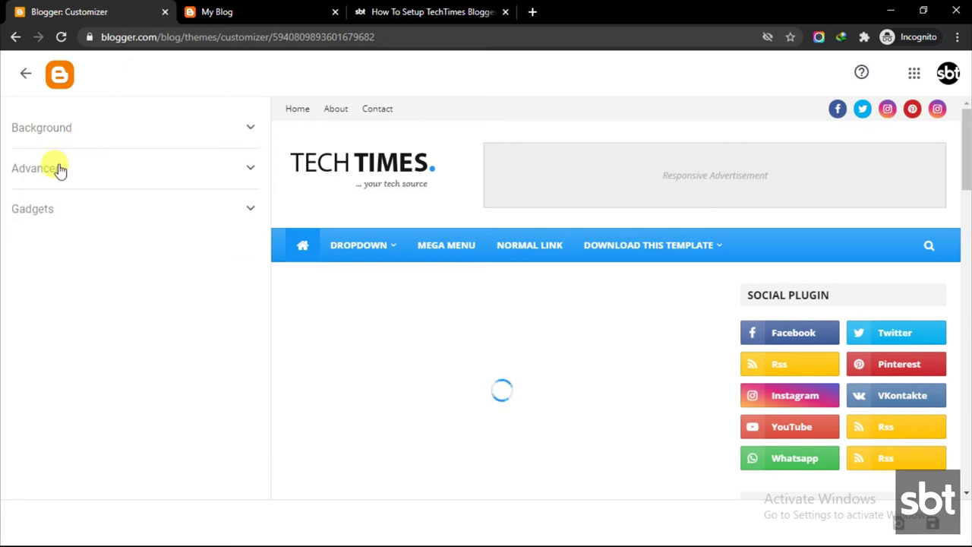
Expand the Advanced options and look through the Theme Body color settings.
click(60, 170)
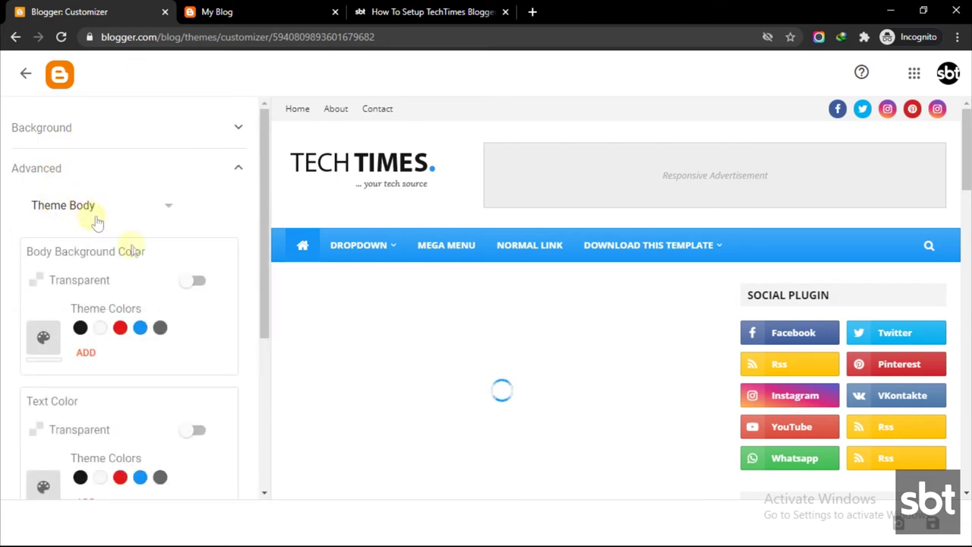
scroll(87, 293, down, 2)
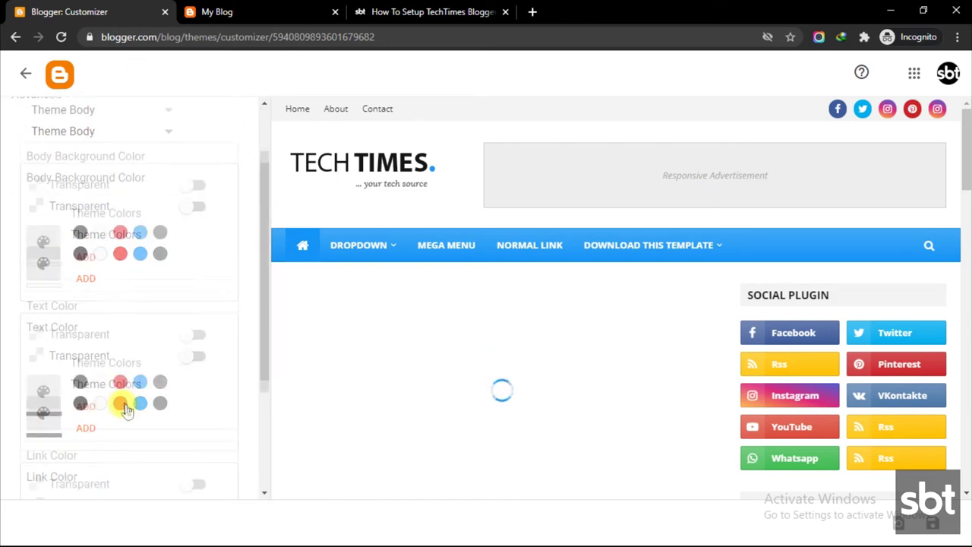
scroll(83, 380, down, 2)
scroll(106, 371, up, 3)
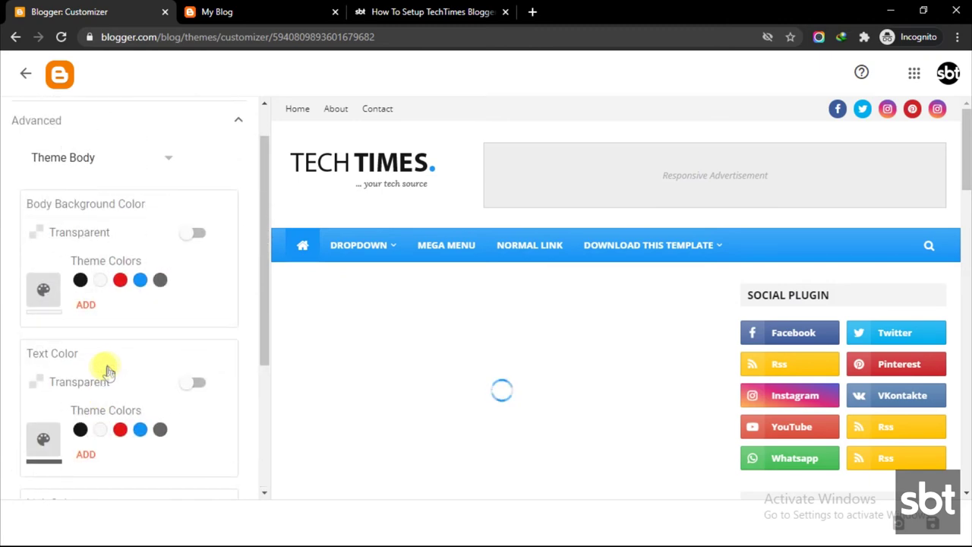
Switch the Advanced options to Theme Colors and set the Theme Color to red.
click(124, 166)
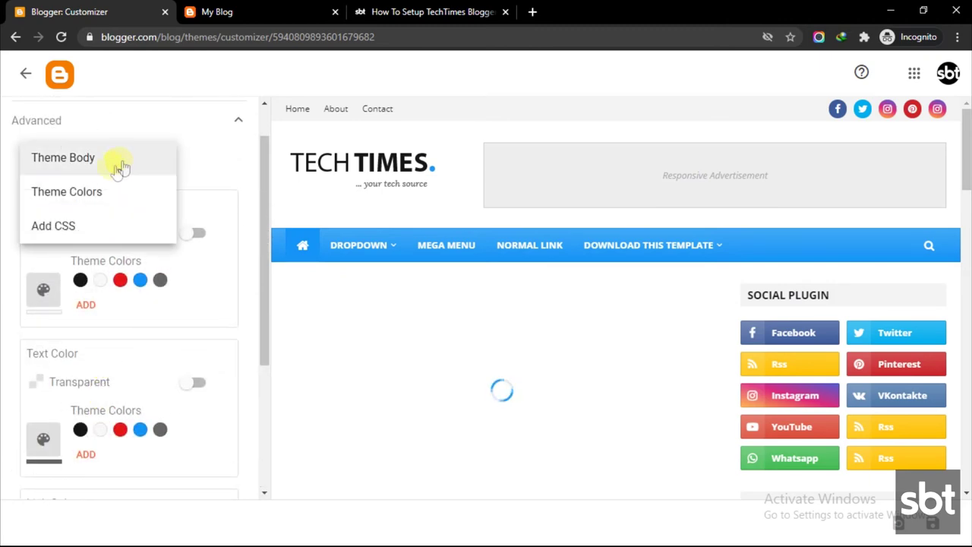
click(81, 196)
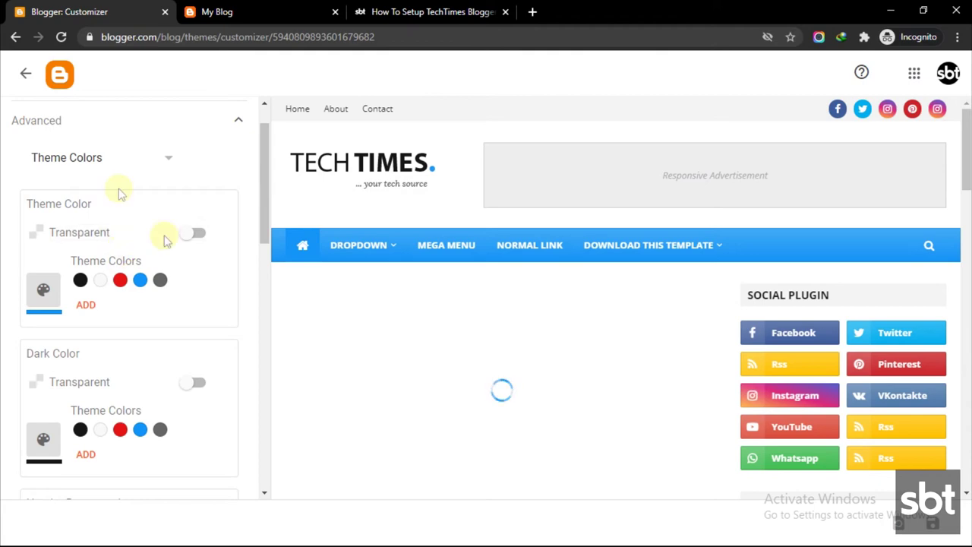
click(121, 281)
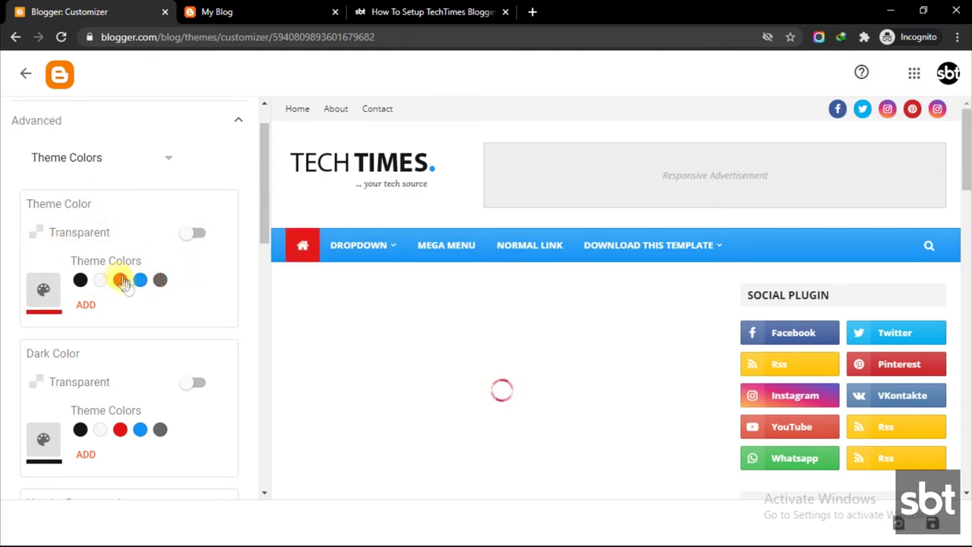
Try dark gray for the header background and change it to the off-white theme color.
scroll(128, 293, down, 1)
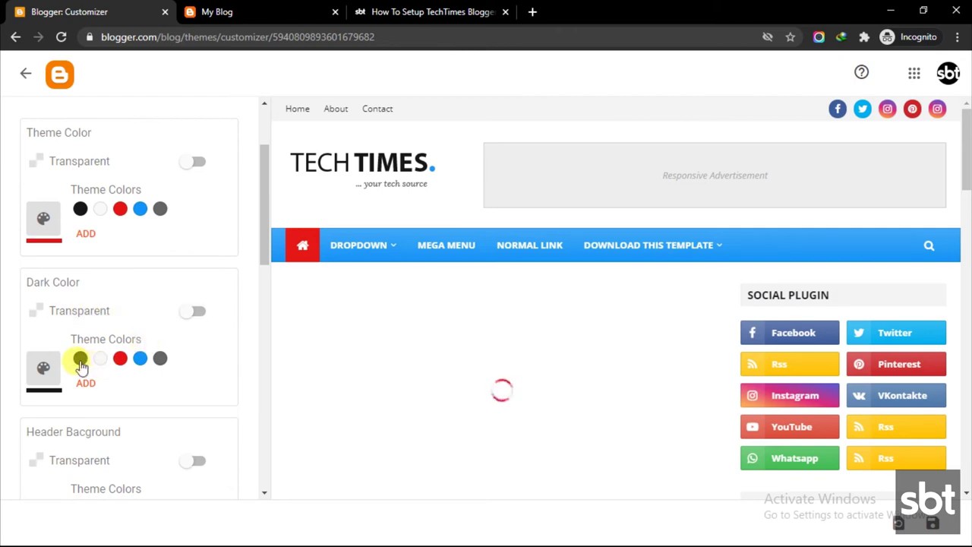
scroll(81, 366, down, 2)
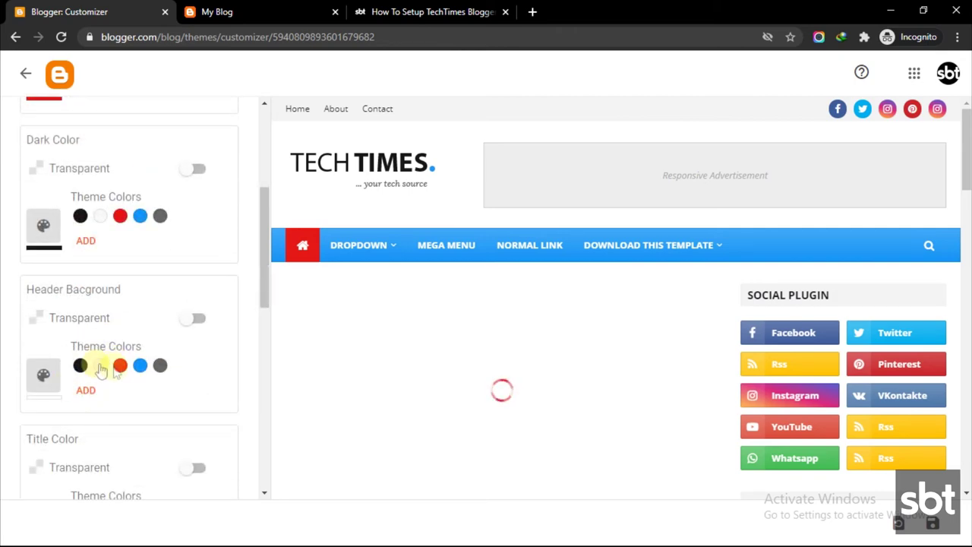
click(160, 367)
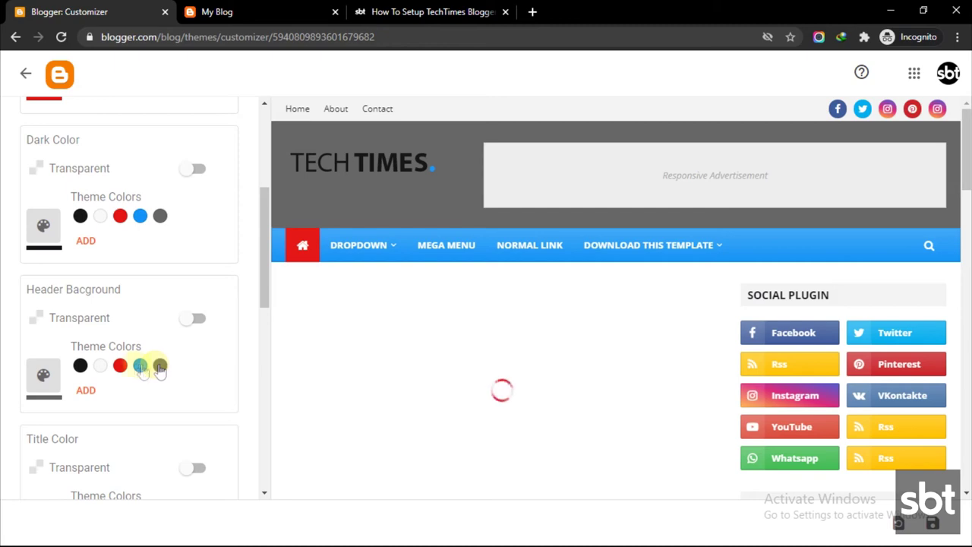
click(99, 371)
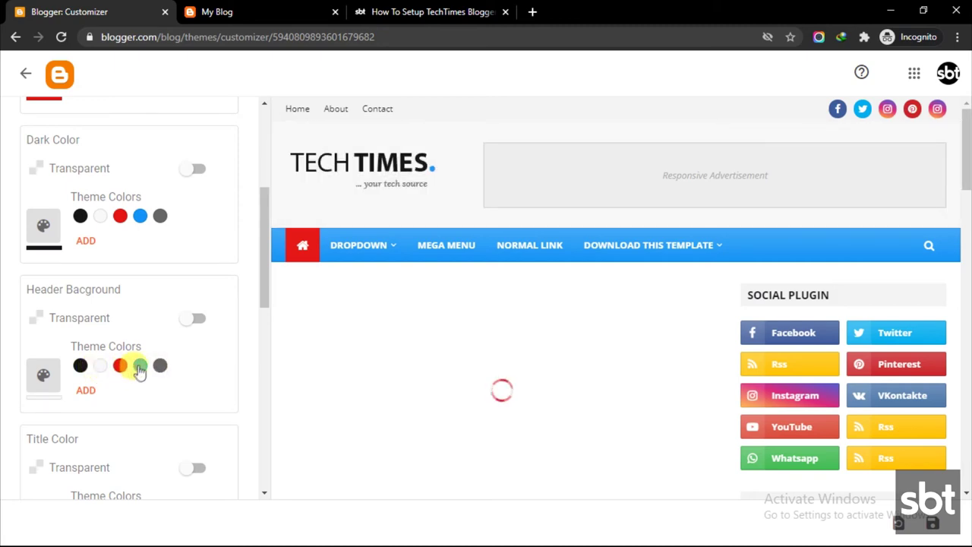